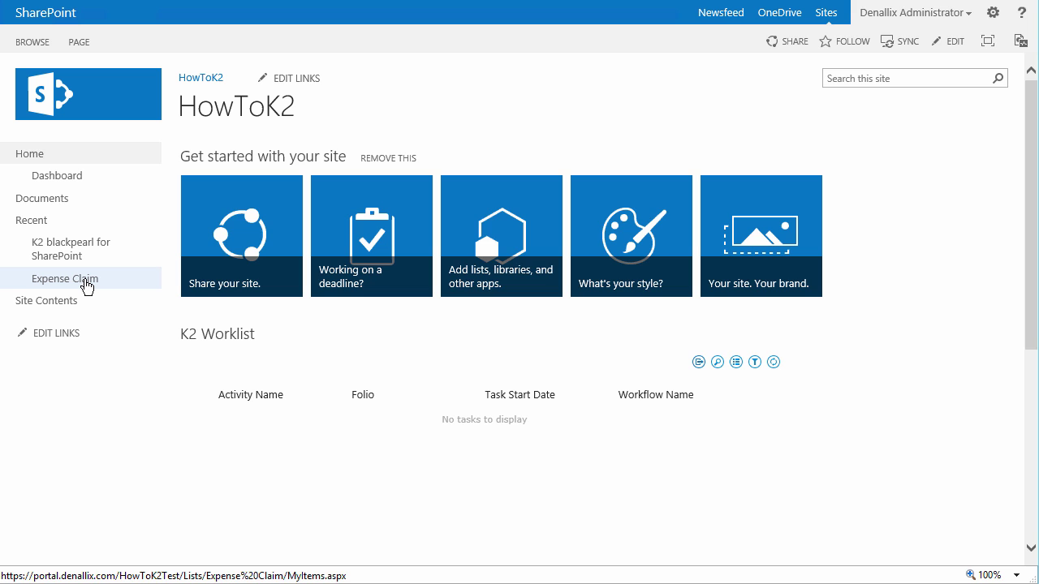
Step: Start a new item in the Expense Claim list titled 'Demo Expense 1'
left_click(87, 285)
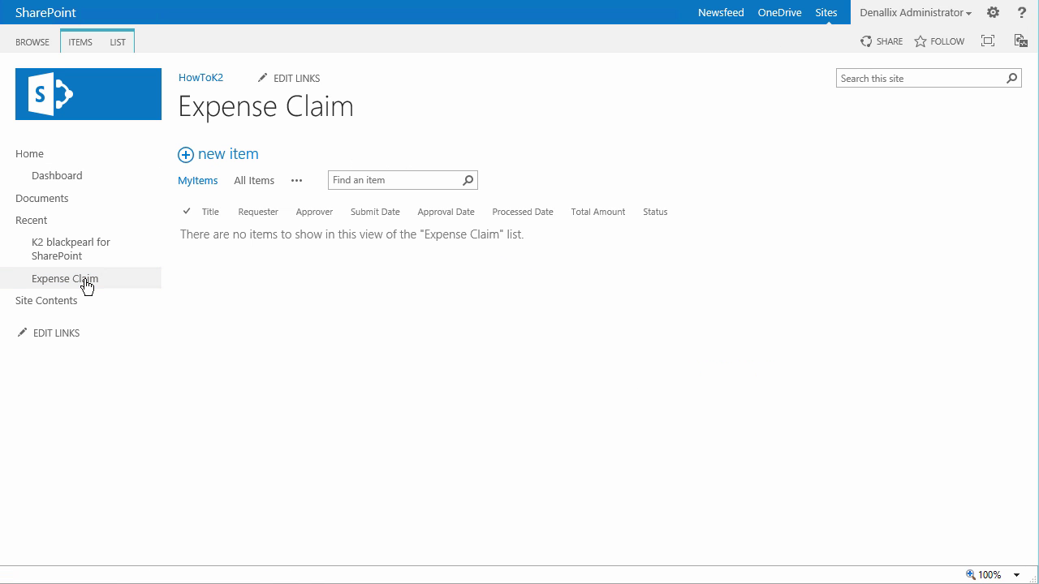
left_click(236, 162)
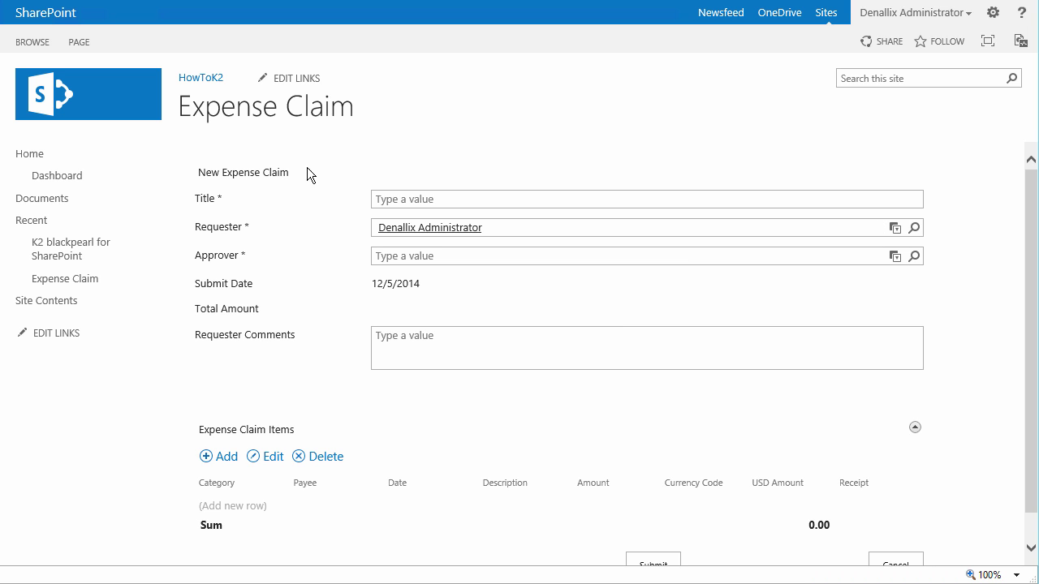
left_click(397, 197)
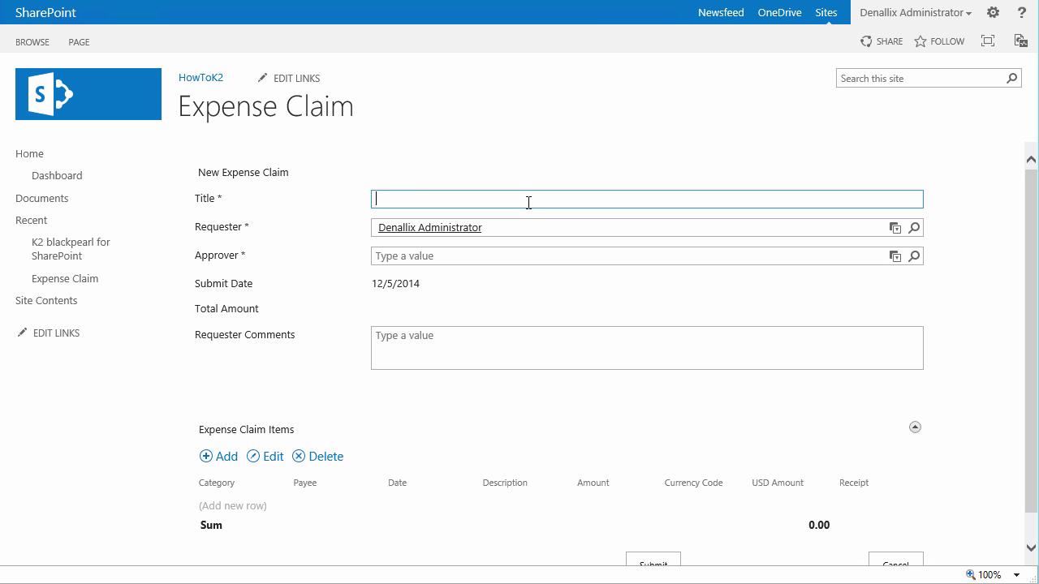
type("Demo Expense 1")
Step: Replace the requester with a different user and enter the approver's name
left_click(533, 230)
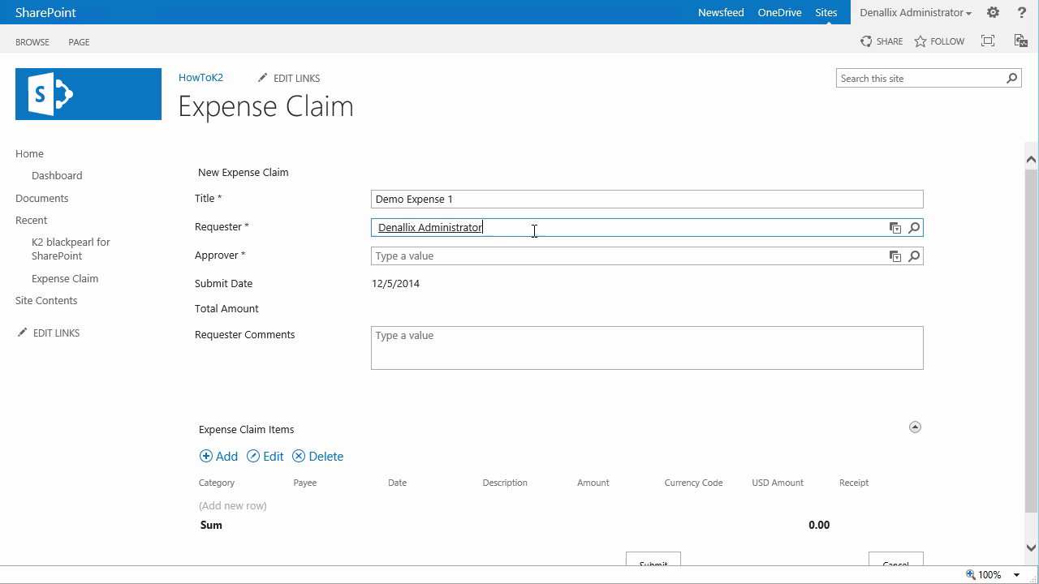
key("ctrl+a")
key("BackSpace")
type("bob")
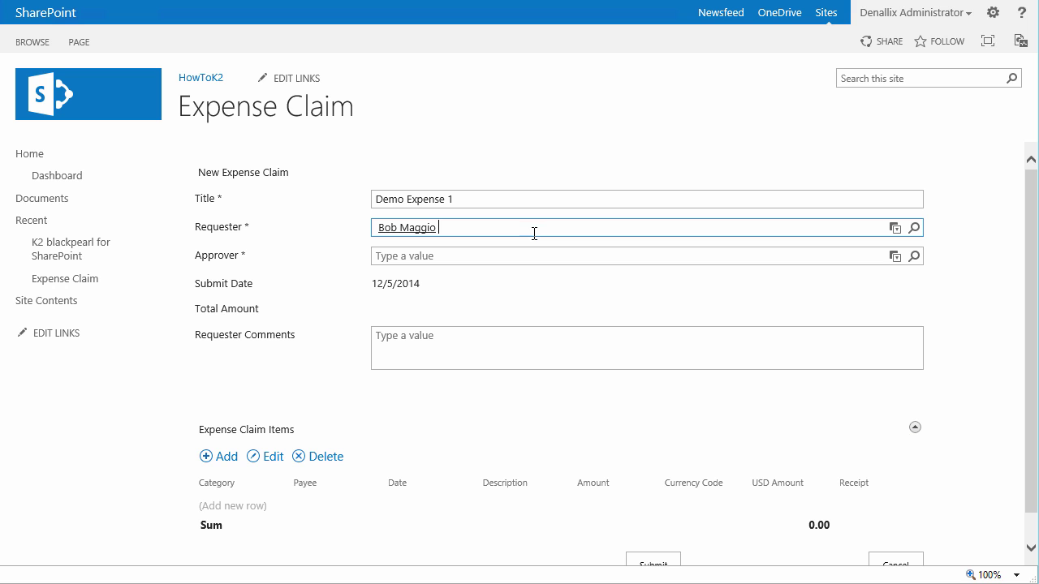
left_click(530, 257)
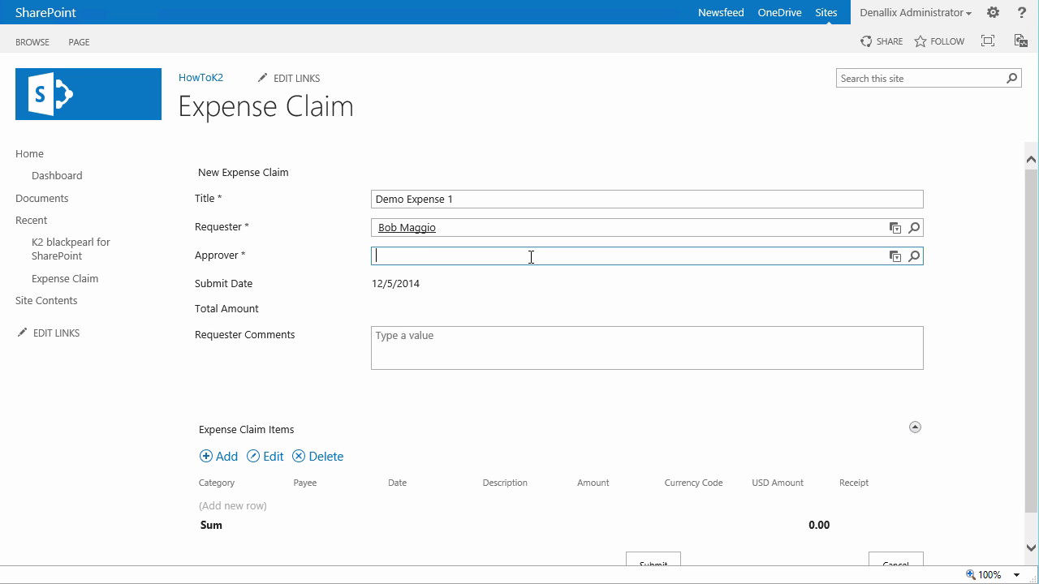
type("Anthony Petro")
Step: Add an Airfare expense line dated 11/25/2014 for 300 GBP
scroll(529, 256, "down", 1)
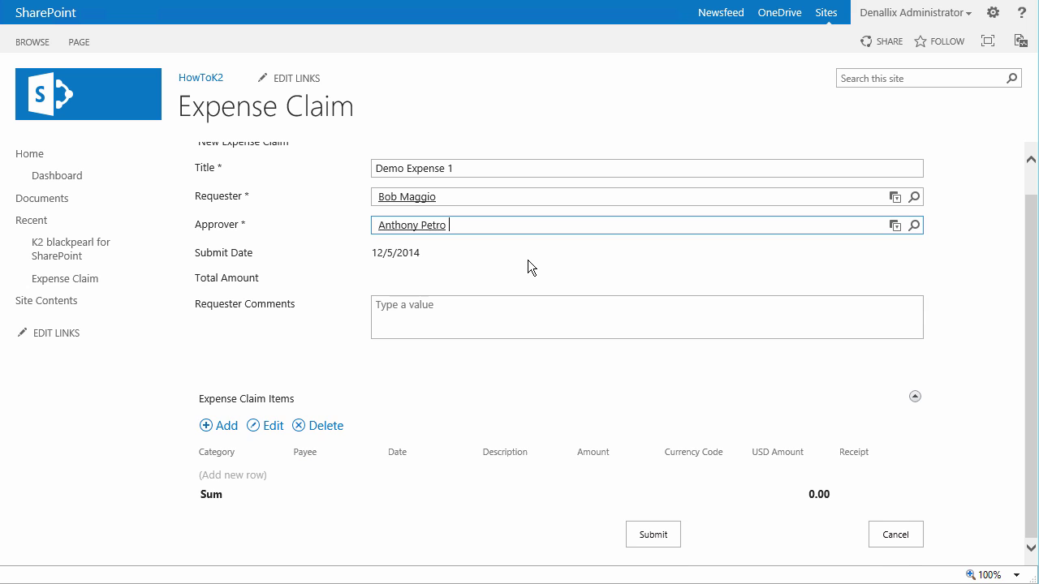
left_click(228, 427)
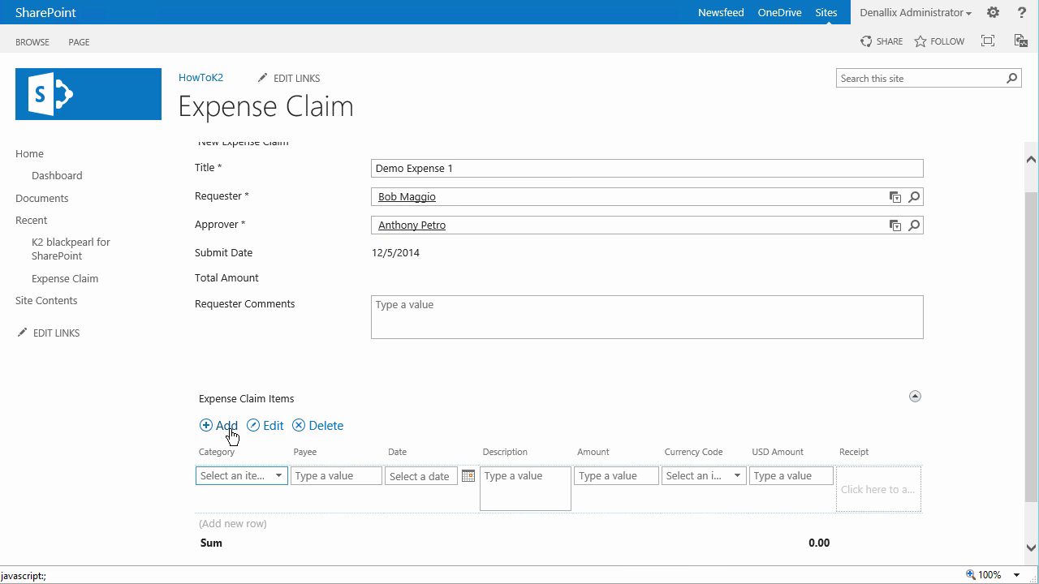
left_click(278, 477)
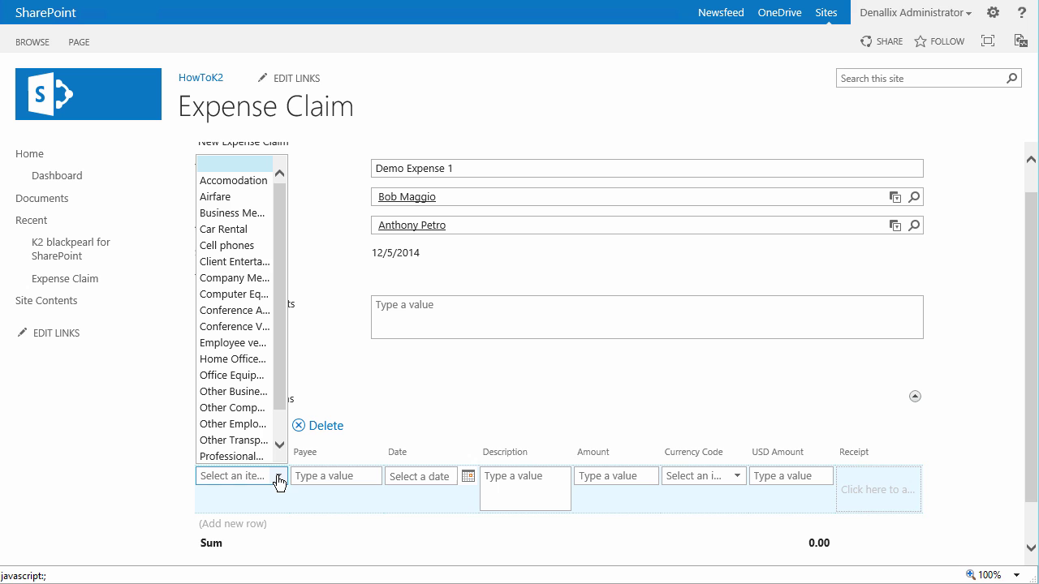
left_click(229, 202)
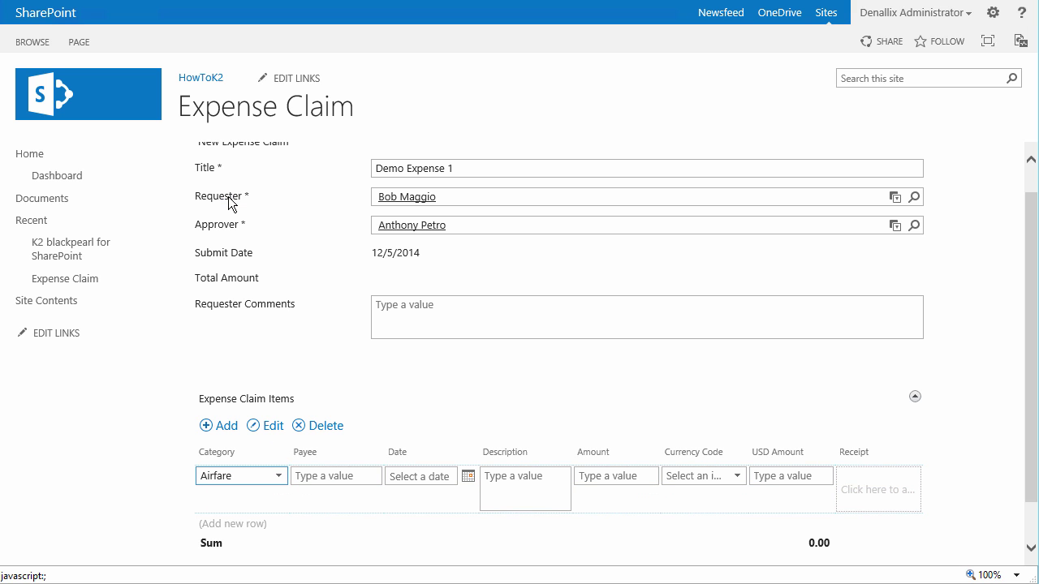
left_click(468, 478)
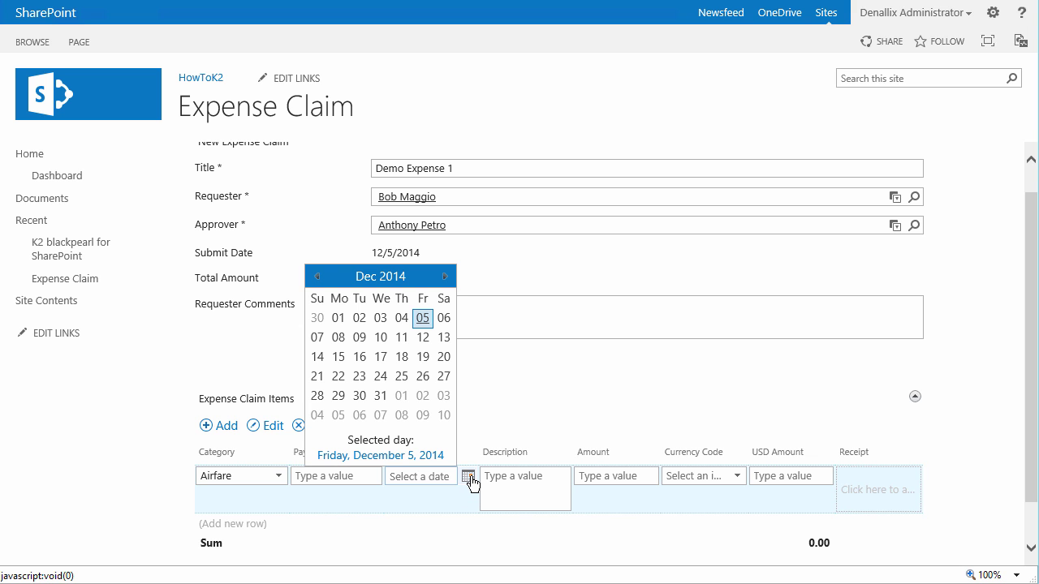
left_click(316, 277)
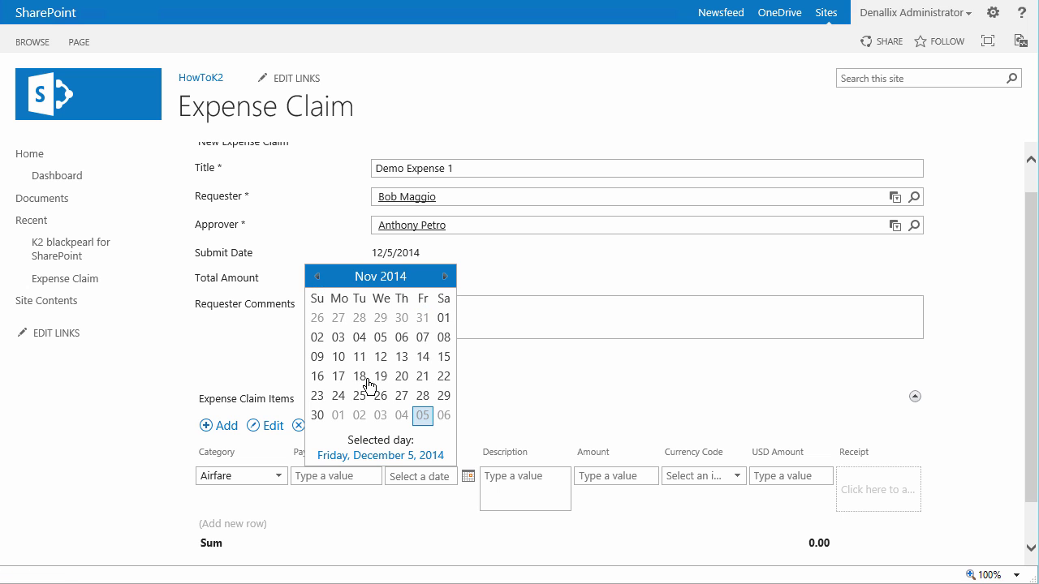
left_click(338, 396)
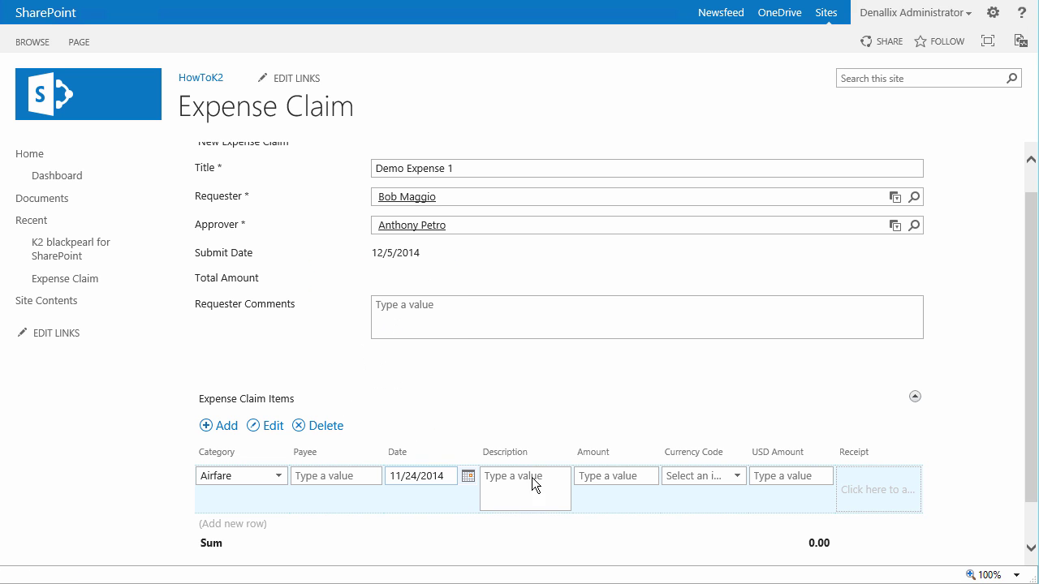
left_click(610, 477)
type("300")
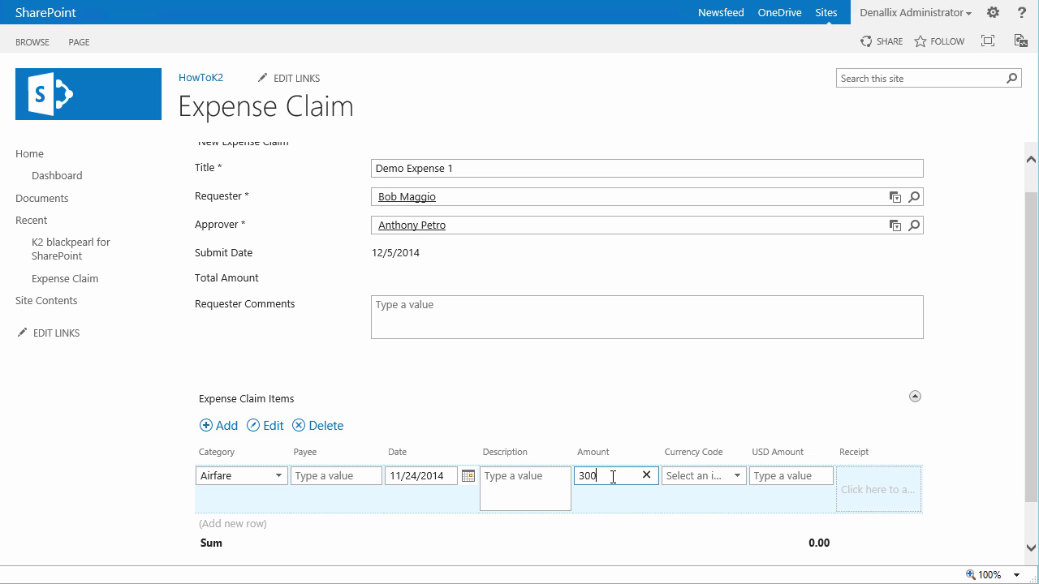
left_click(736, 479)
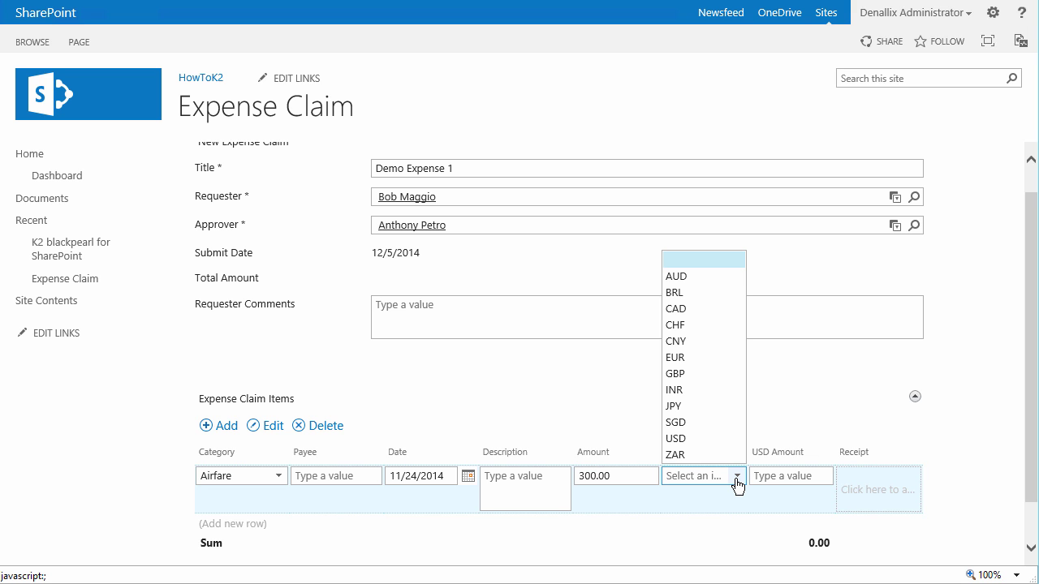
left_click(703, 375)
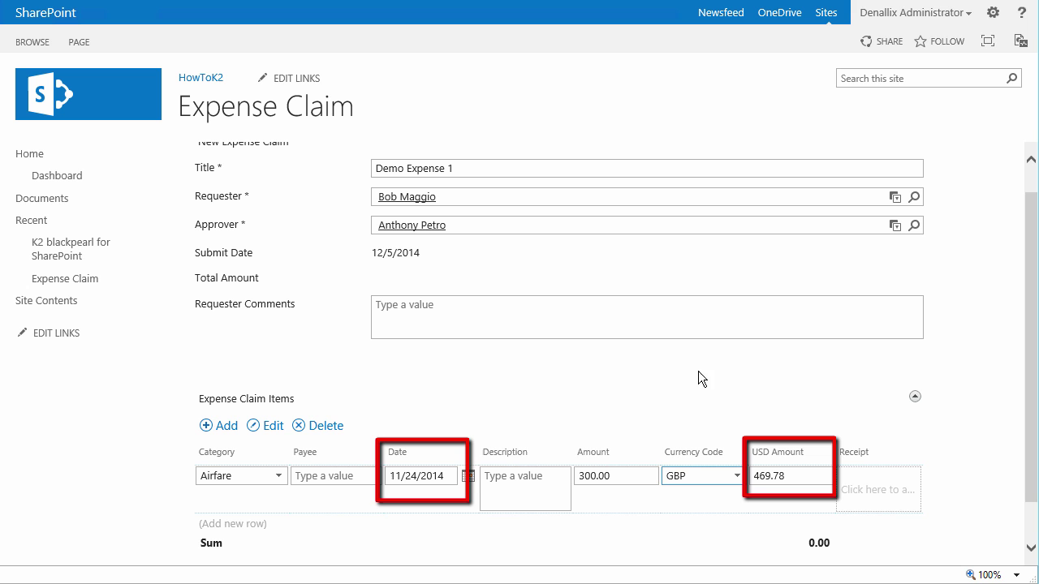
left_click(469, 479)
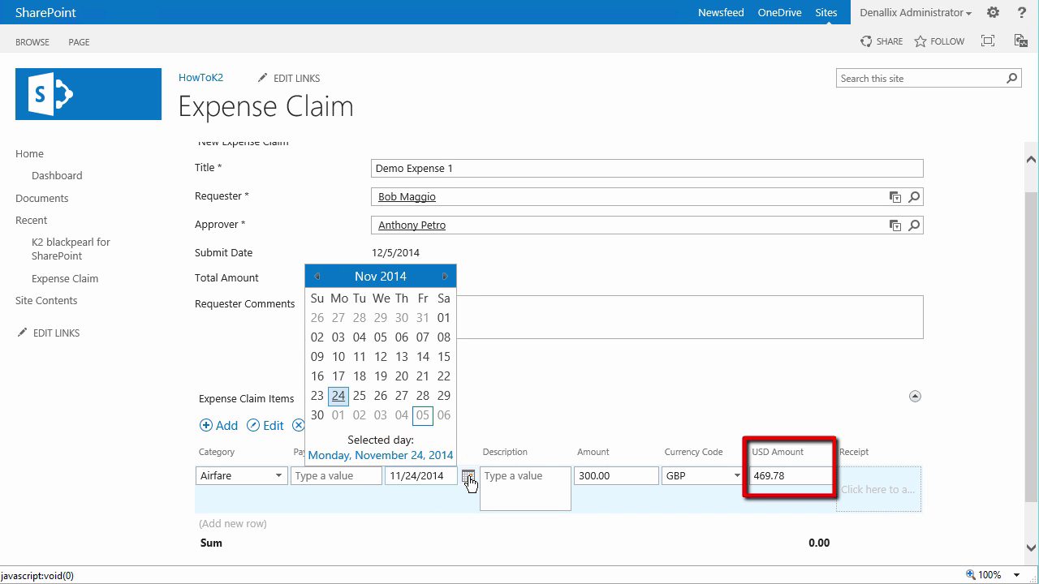
left_click(360, 395)
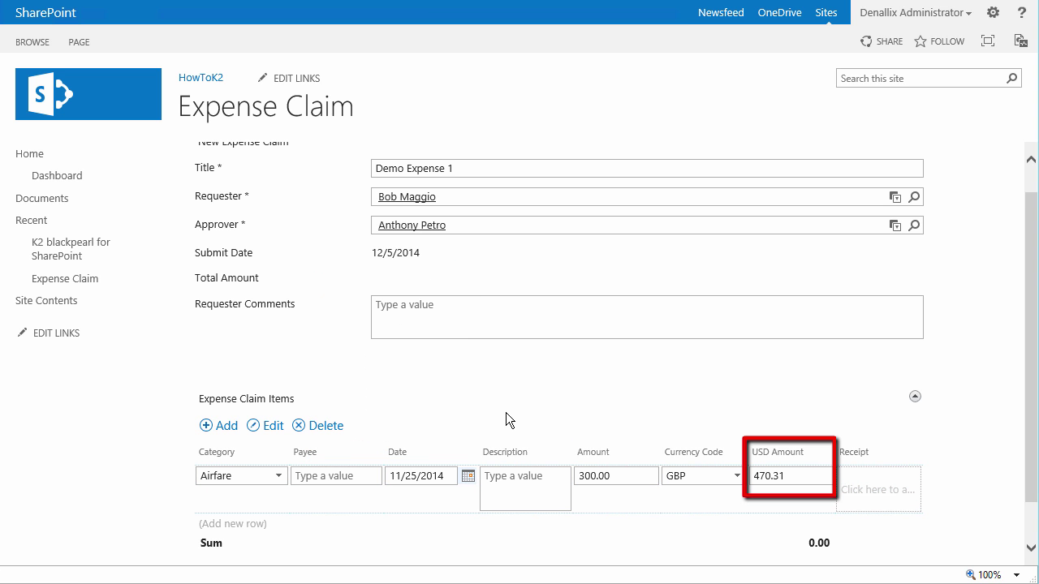
Step: Give the Airfare line the description 'Airfare' and payee 'Some Airline'
left_click(509, 475)
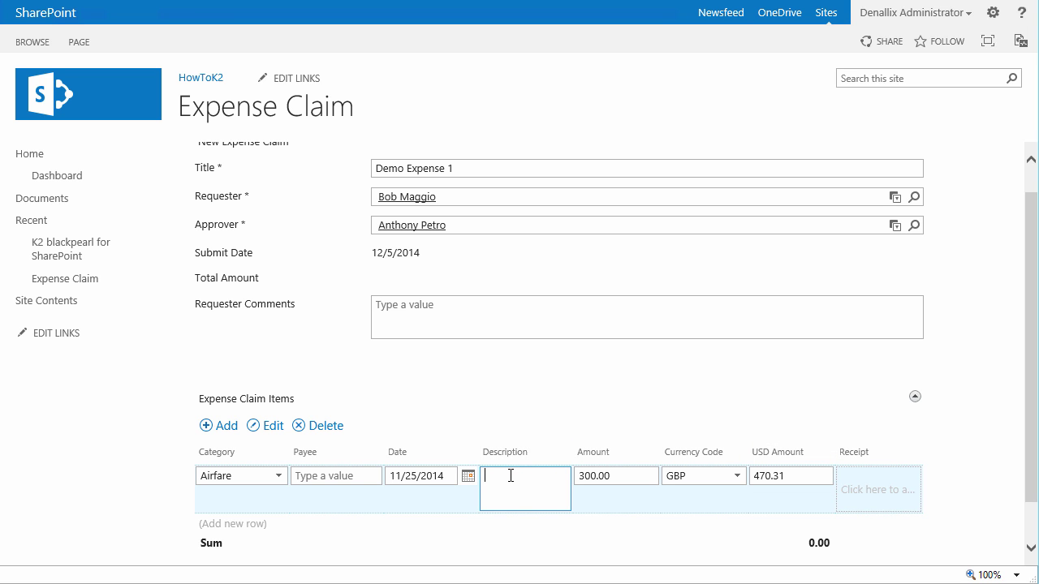
type("Airfare")
left_click(363, 483)
type("Some Airline")
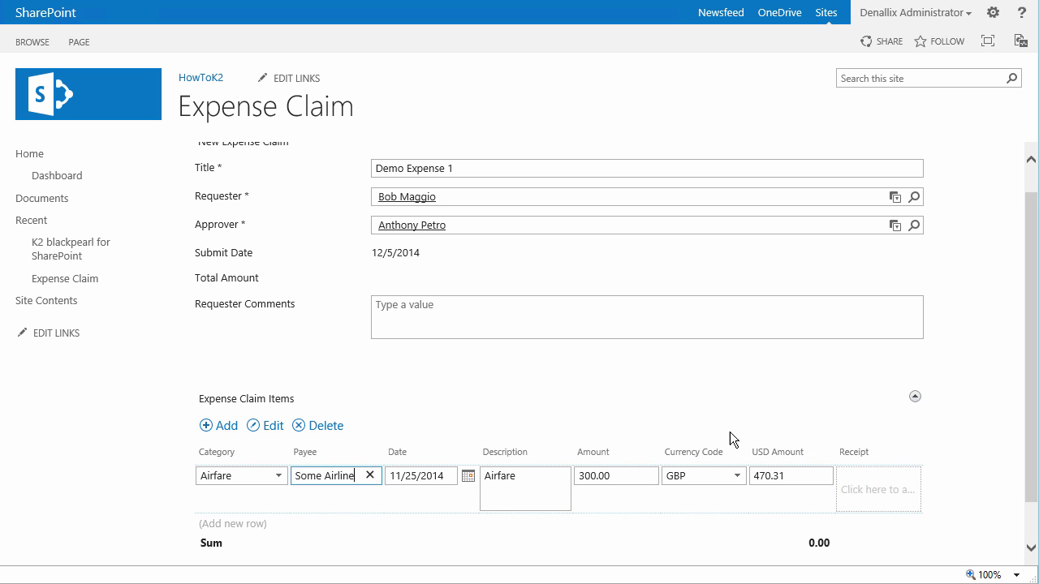
Step: Attach Receipt.jpg from the Desktop to the Airfare item
left_click(847, 480)
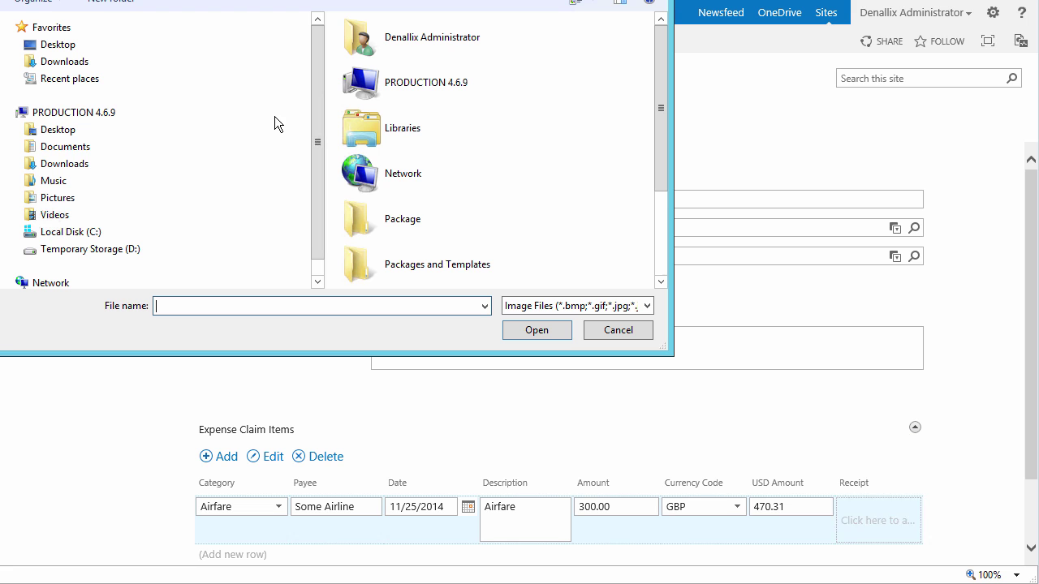
left_click(72, 133)
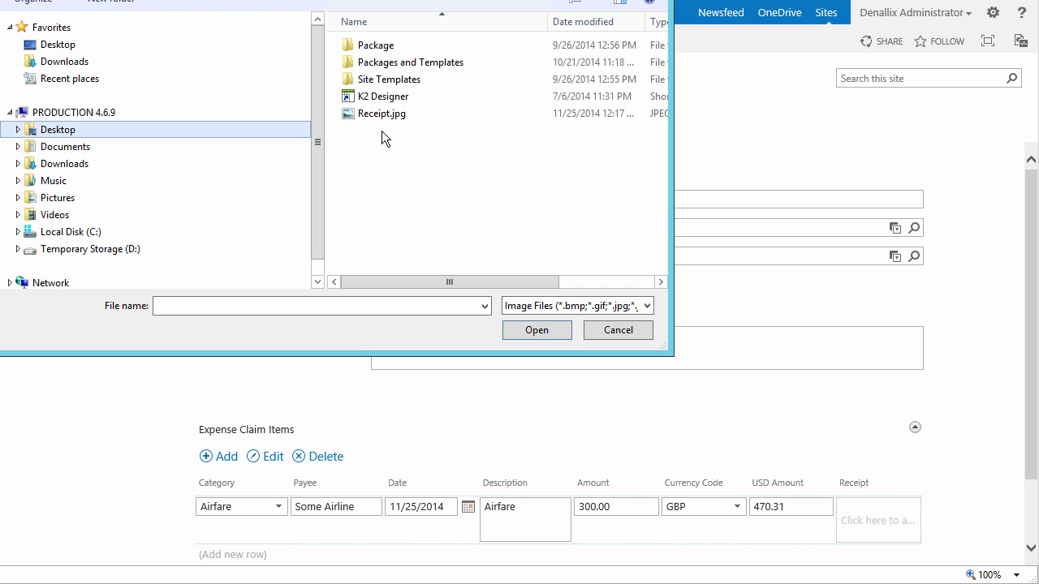
double_click(381, 113)
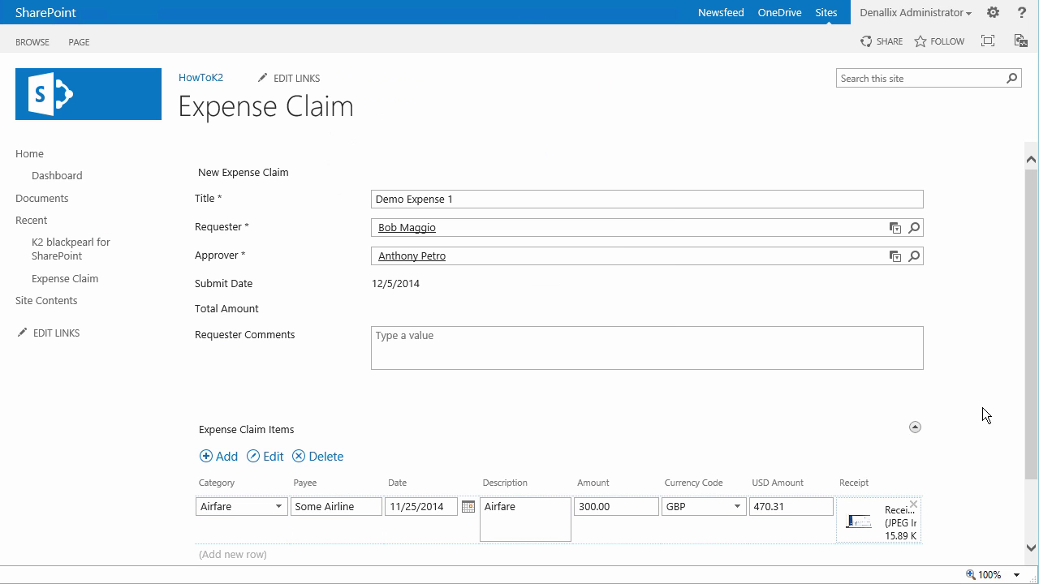
left_click_drag(1027, 423, 1029, 513)
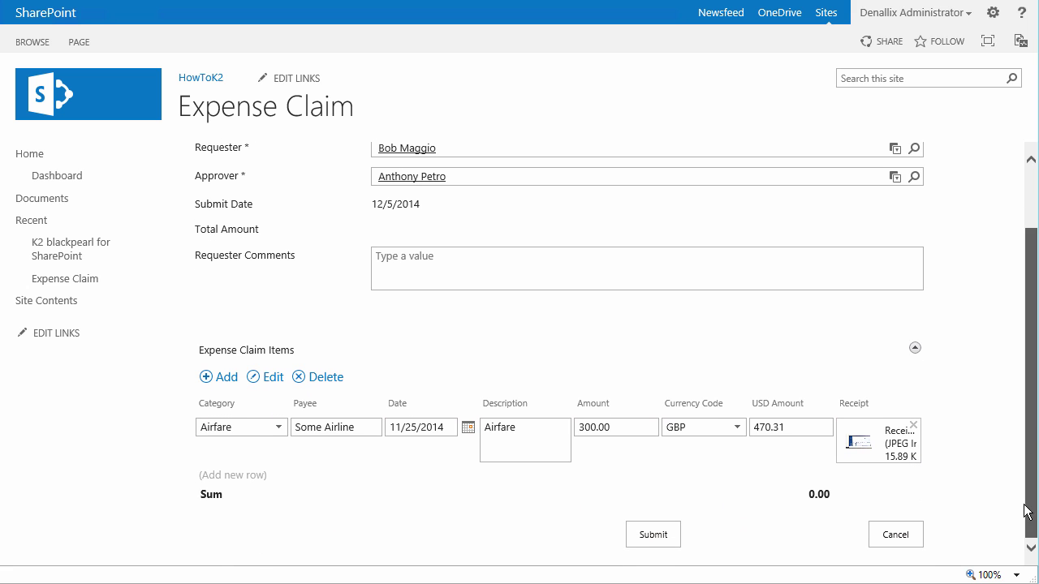
Step: Add a Car Rental line paid to 'Some Car Rental Company', dated 11/25/2014
left_click(243, 477)
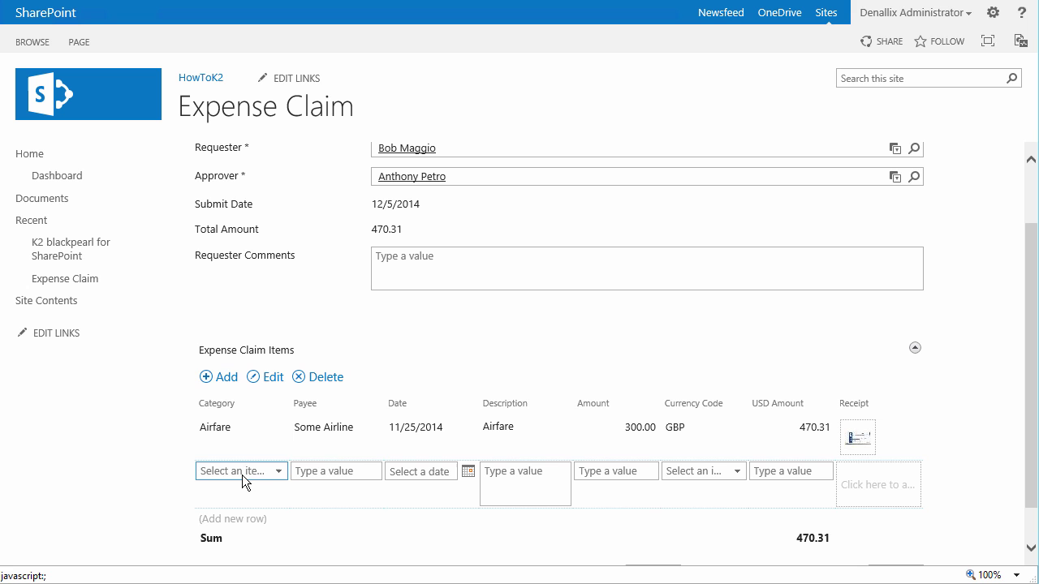
left_click(242, 473)
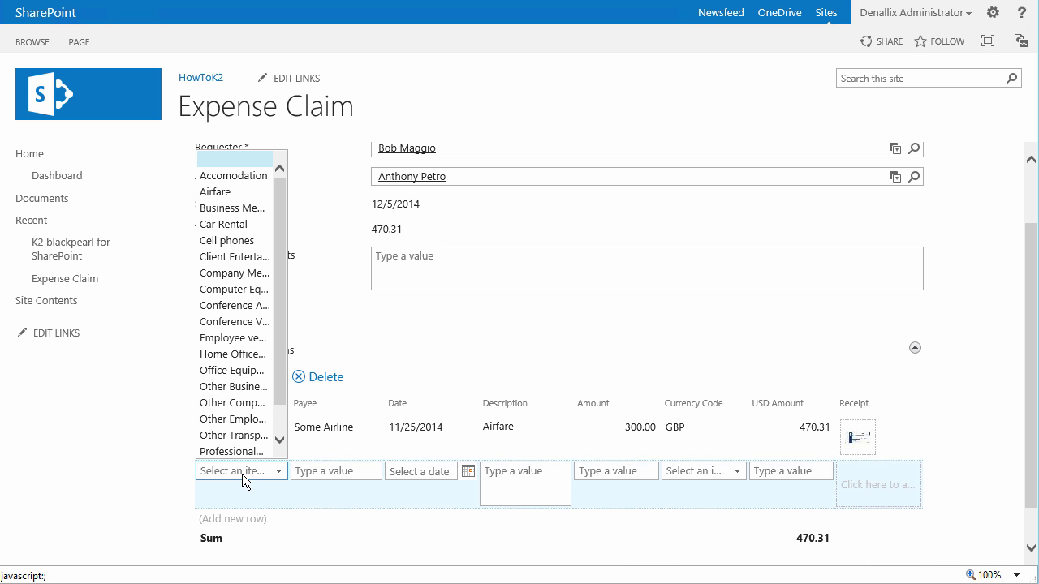
left_click(219, 225)
left_click(335, 469)
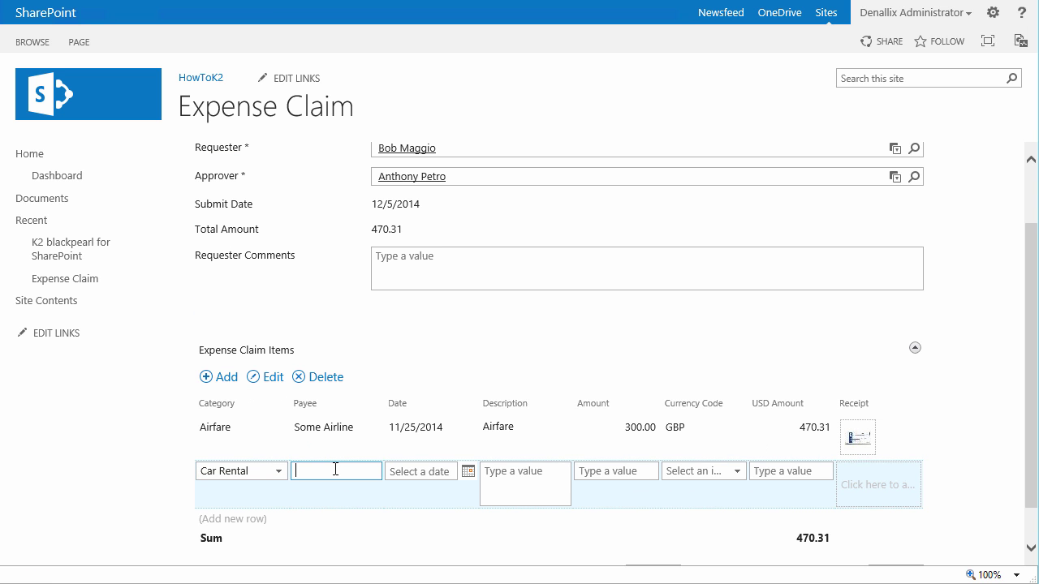
type("Some Car Ren")
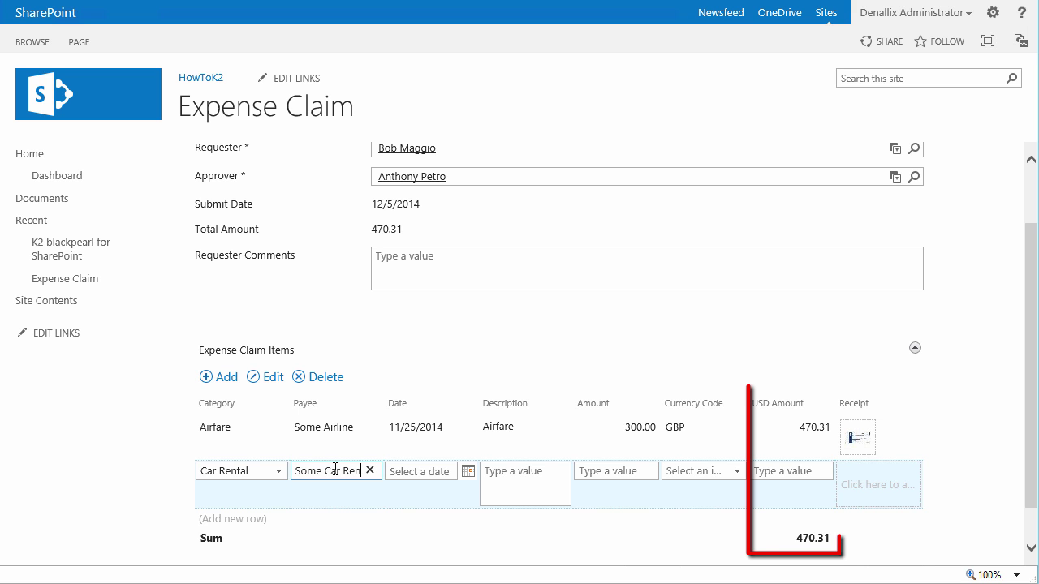
type("tal Company")
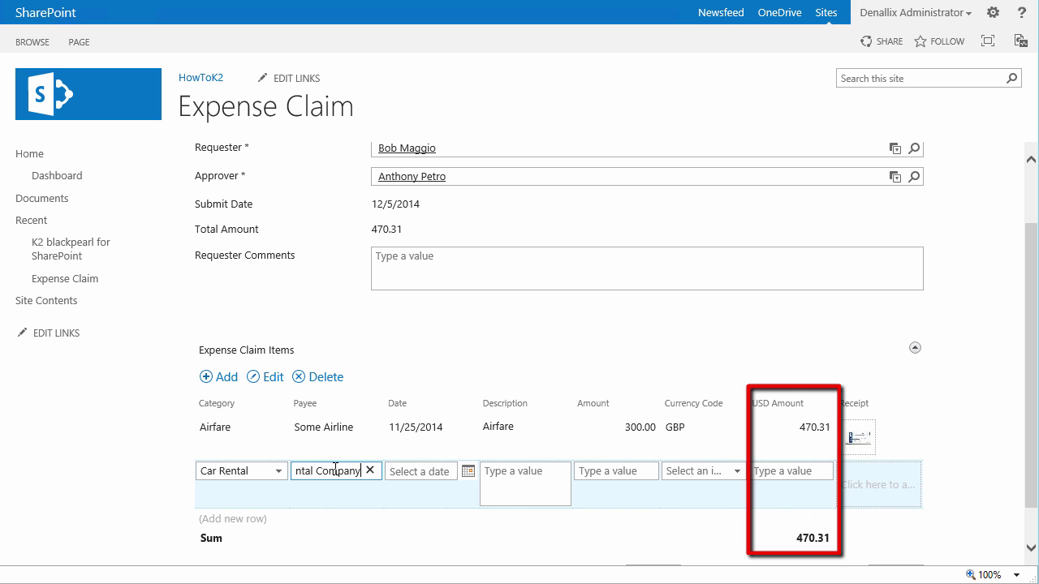
left_click(467, 471)
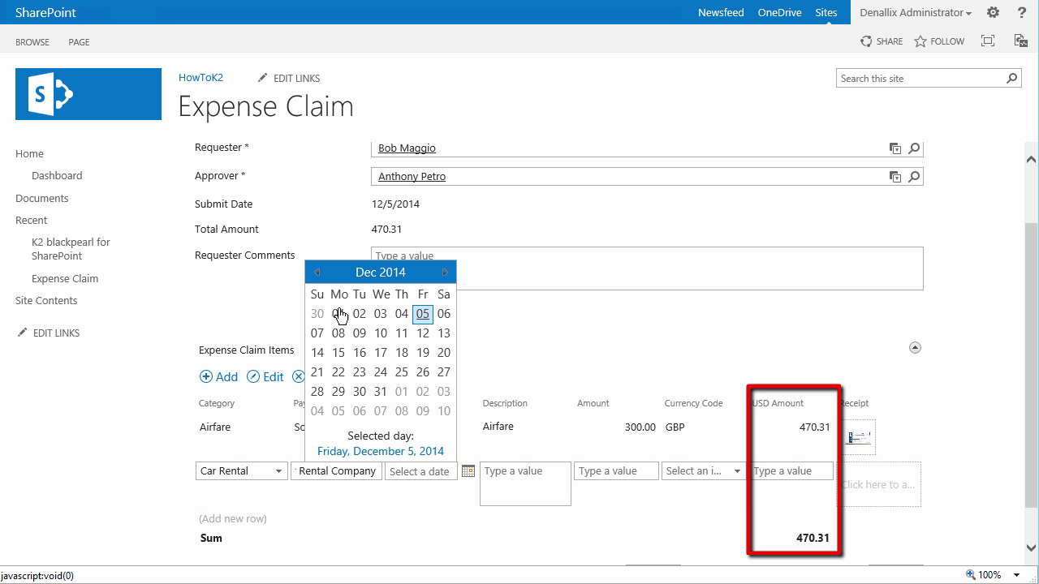
left_click(317, 273)
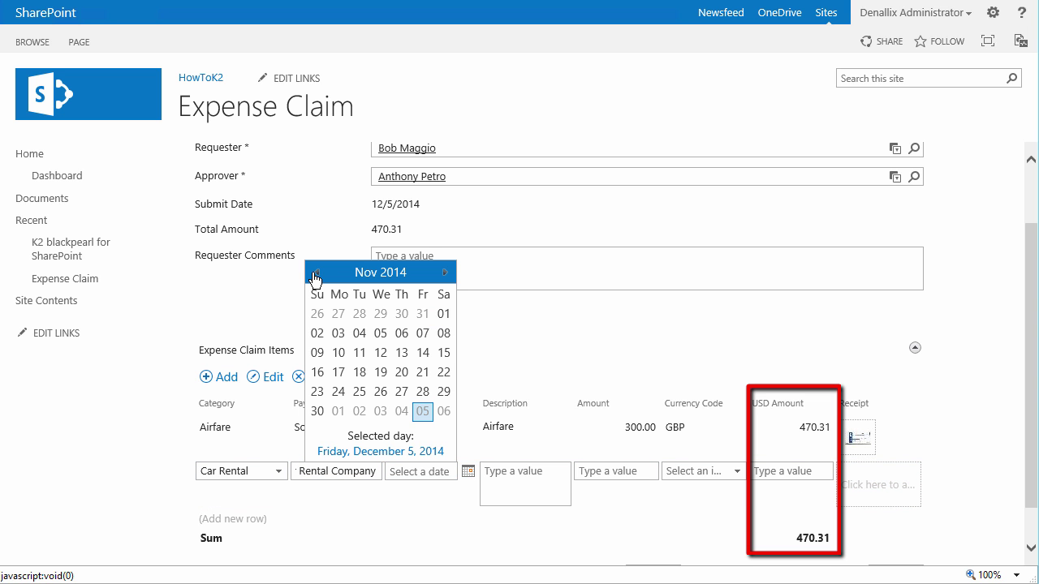
left_click(361, 393)
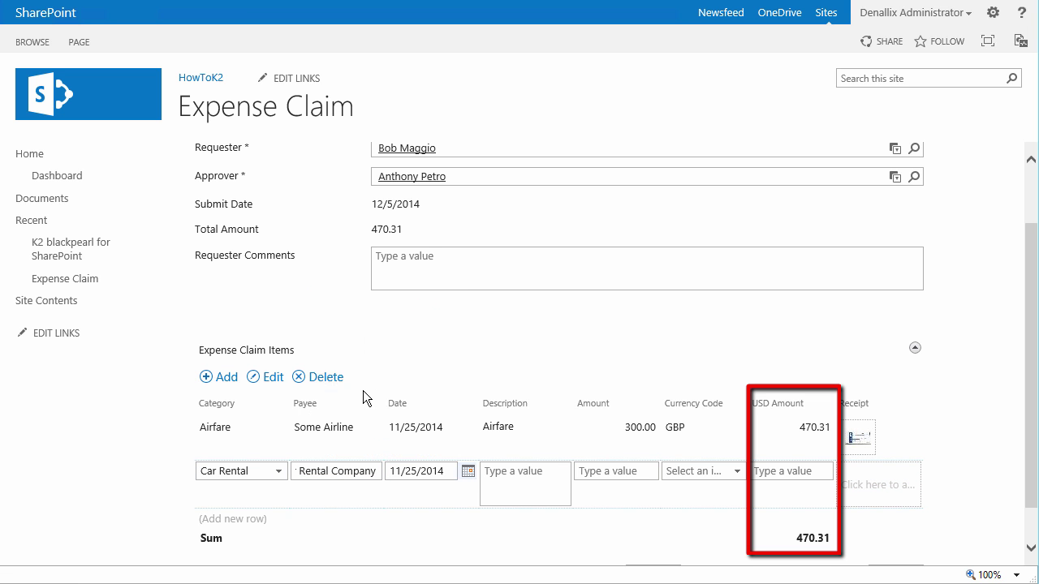
Step: Set the Car Rental line to 300 EUR, described 'Car Hire Cost', and commit the row
left_click(737, 479)
left_click(679, 353)
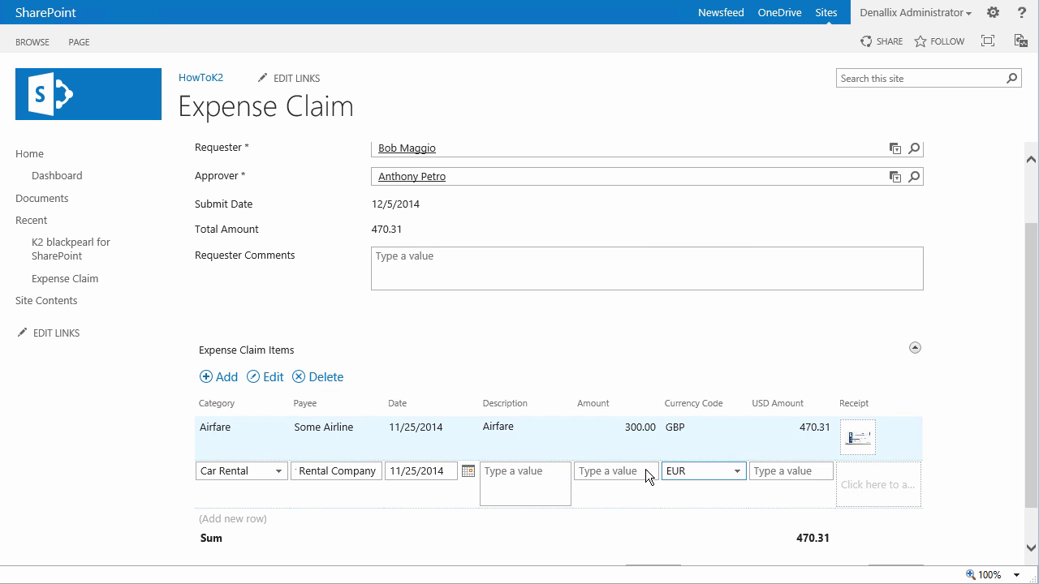
left_click(643, 469)
type("300")
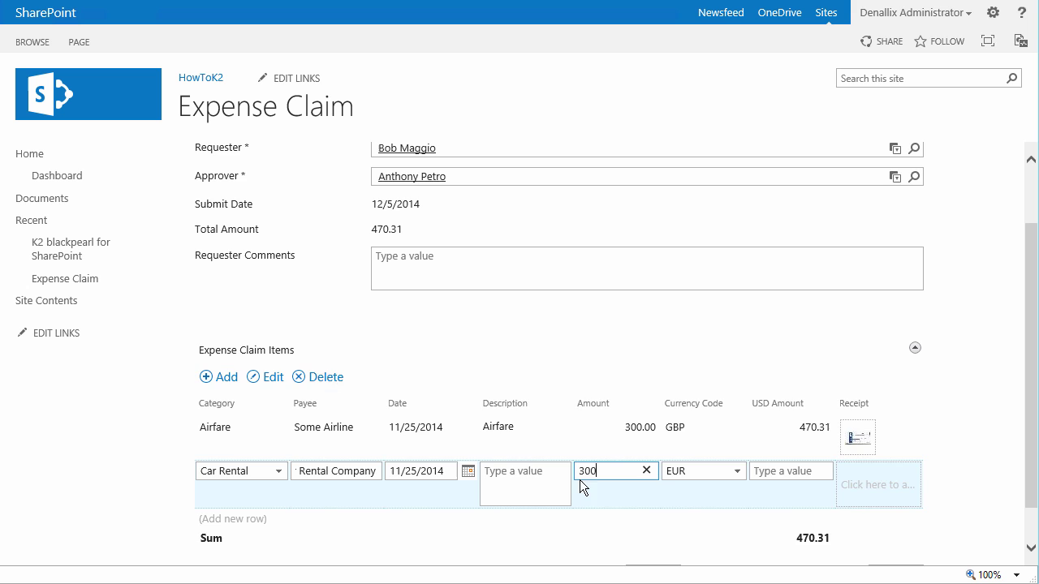
left_click(542, 476)
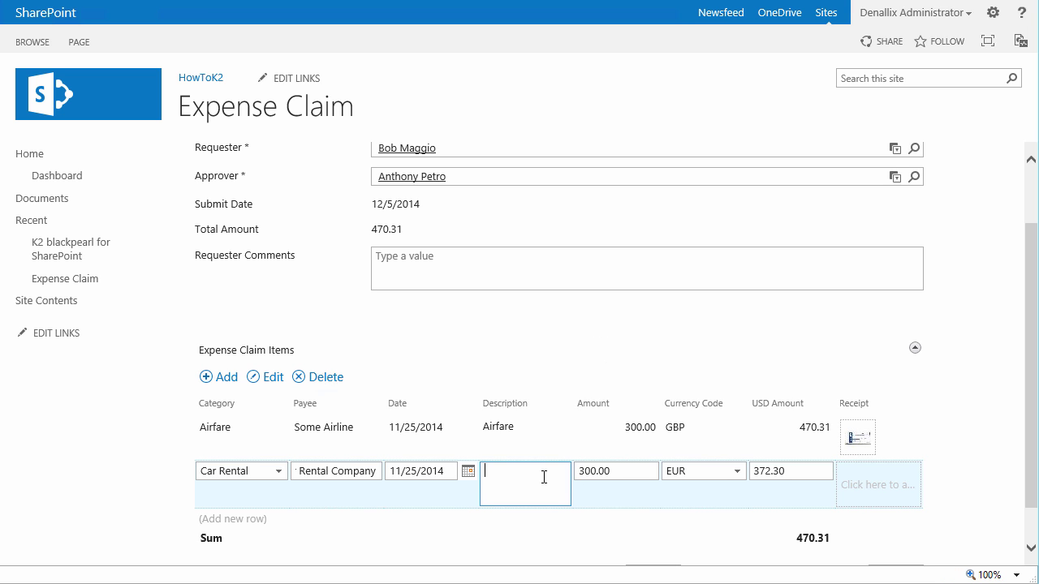
type("Car Hire Cost")
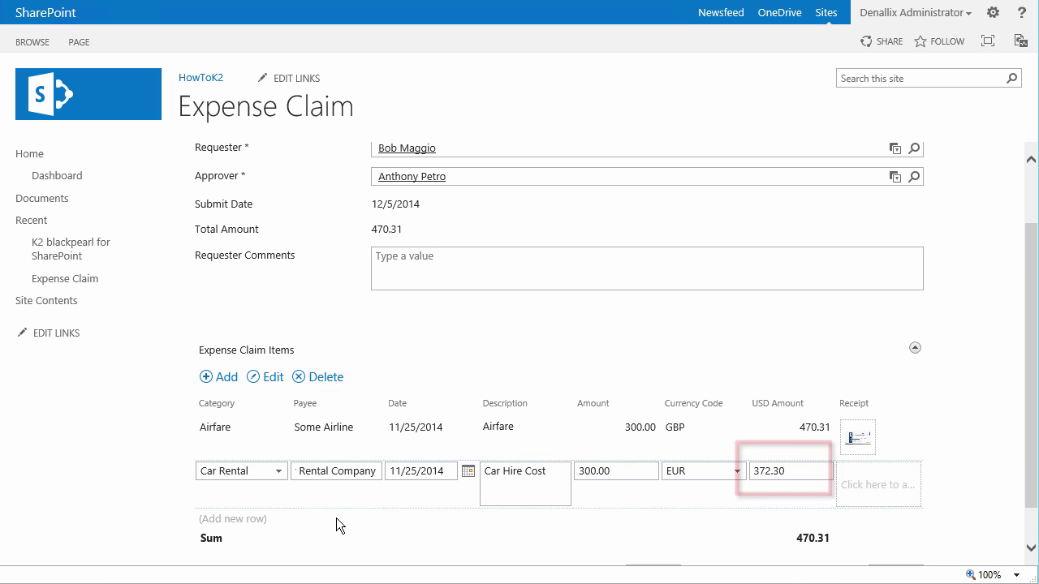
left_click(234, 519)
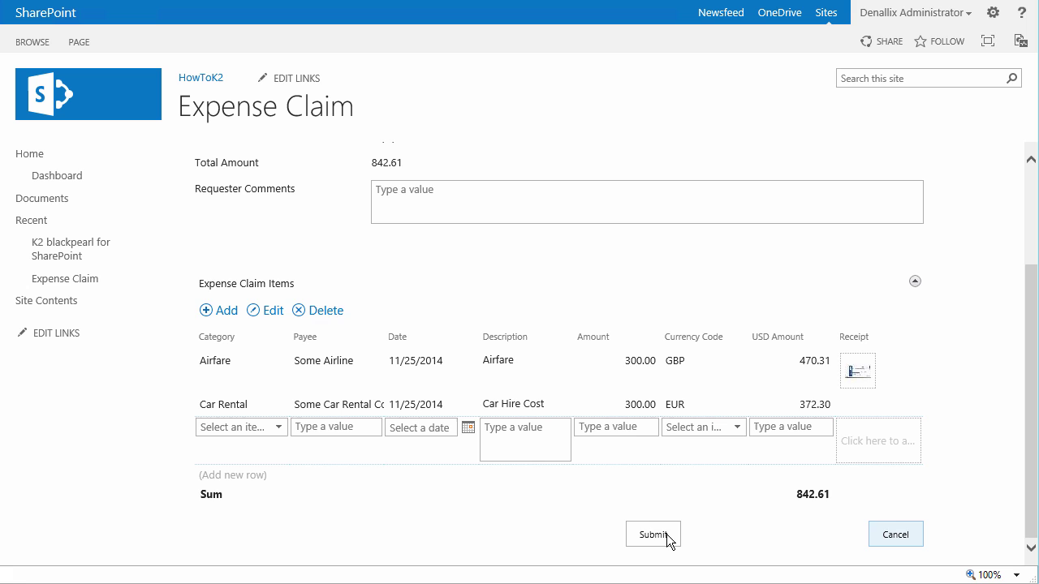
Step: Submit the claim for approval, confirm, and dismiss the success message
left_click(661, 537)
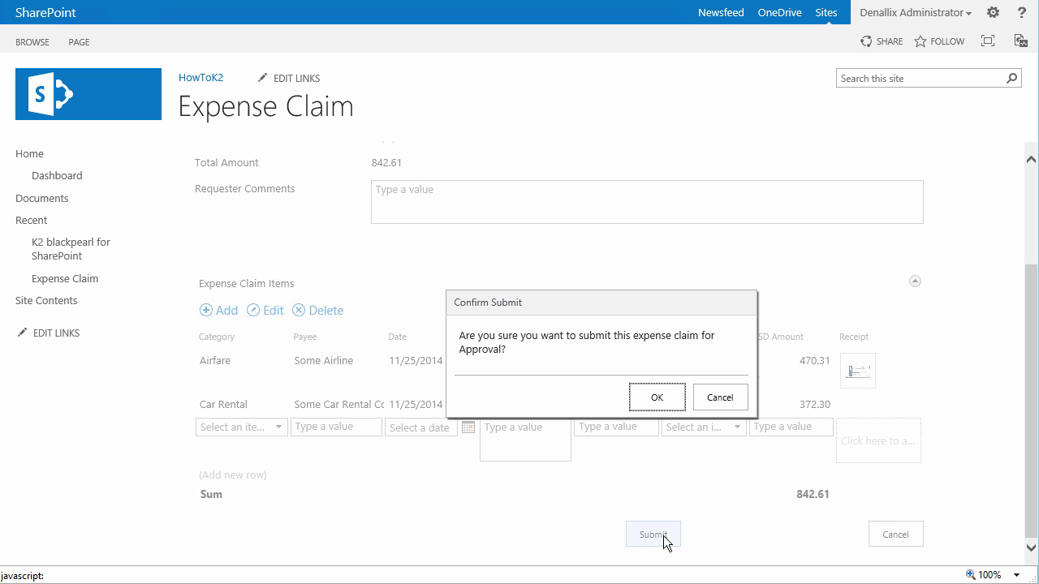
left_click(661, 403)
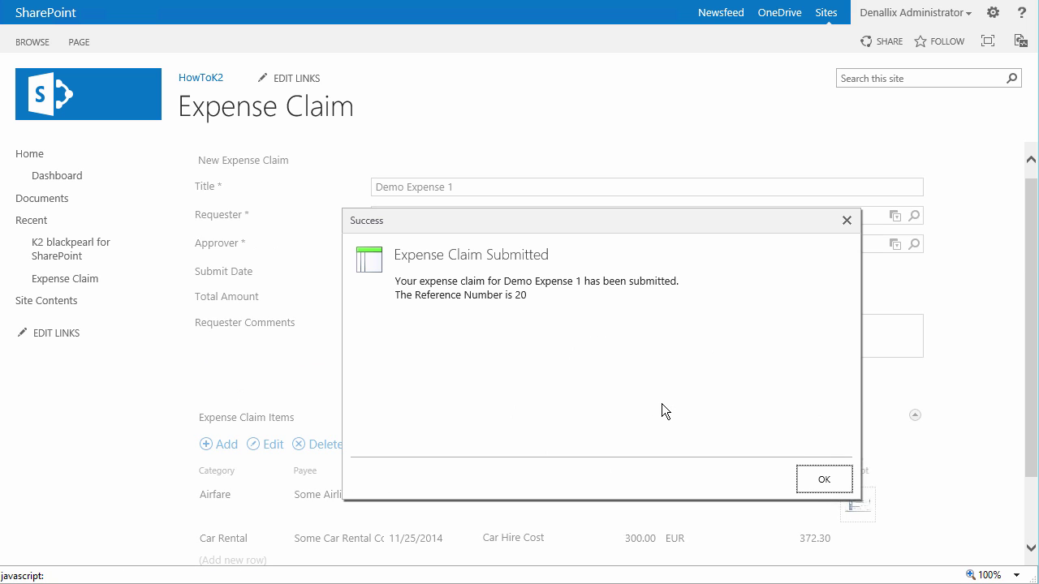
left_click(821, 483)
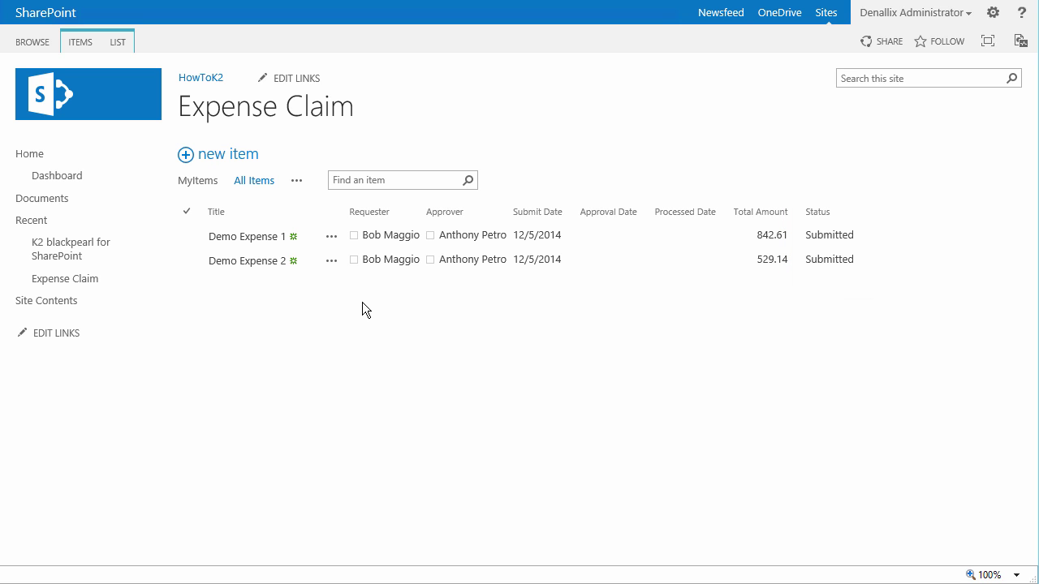
Step: Scroll through the Dashboard's claims-submitted and average-duration charts
left_click(74, 182)
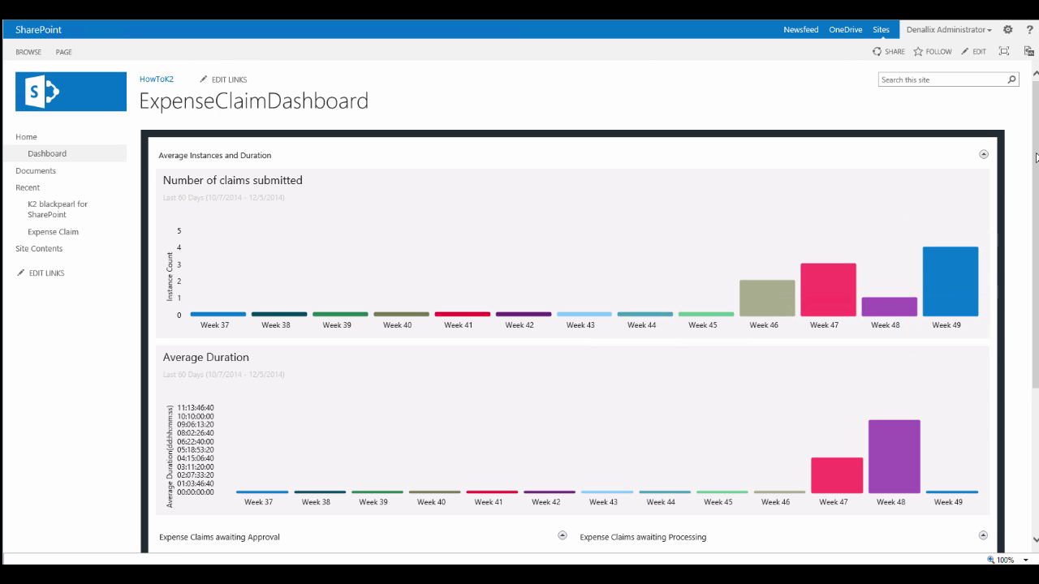
scroll(1036, 157, "down", 3)
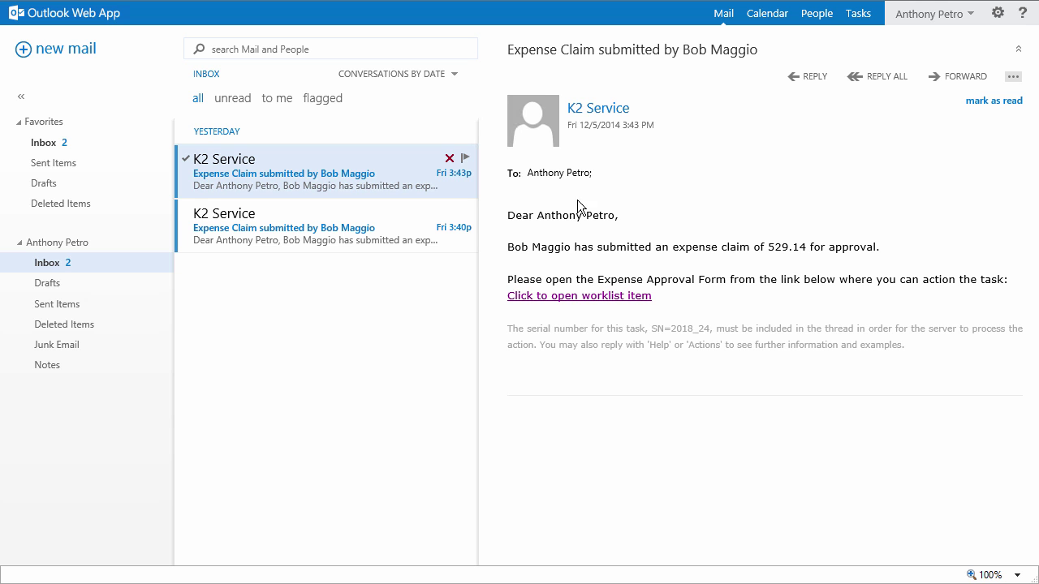
Step: Open the K2 notification email for the 842.61 claim and follow its worklist link
left_click(372, 233)
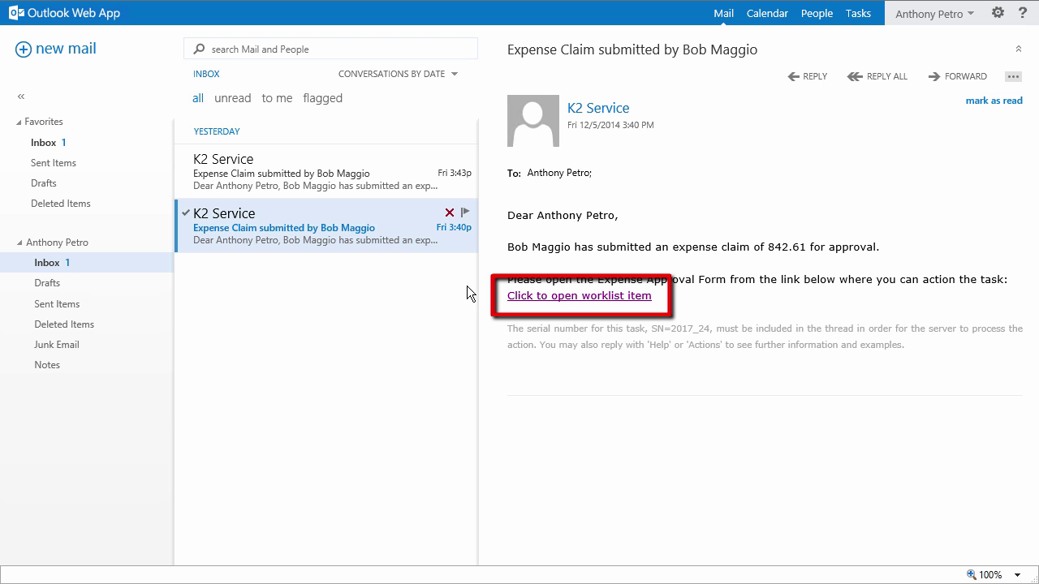
left_click(532, 295)
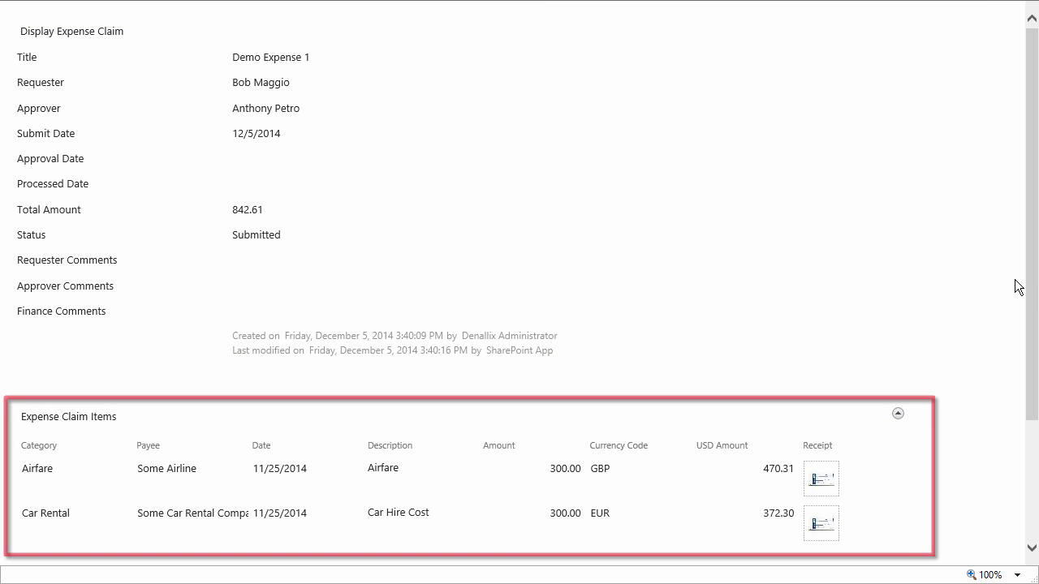
Step: Approve the claim with comment 'Looks good.' and acknowledge the success message
scroll(1033, 303, "down", 3)
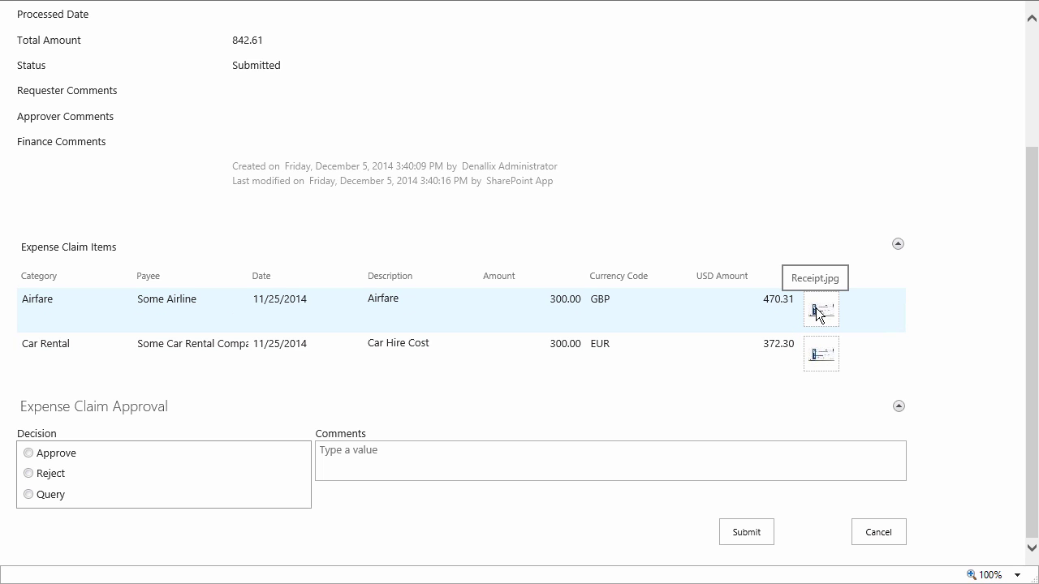
left_click(27, 455)
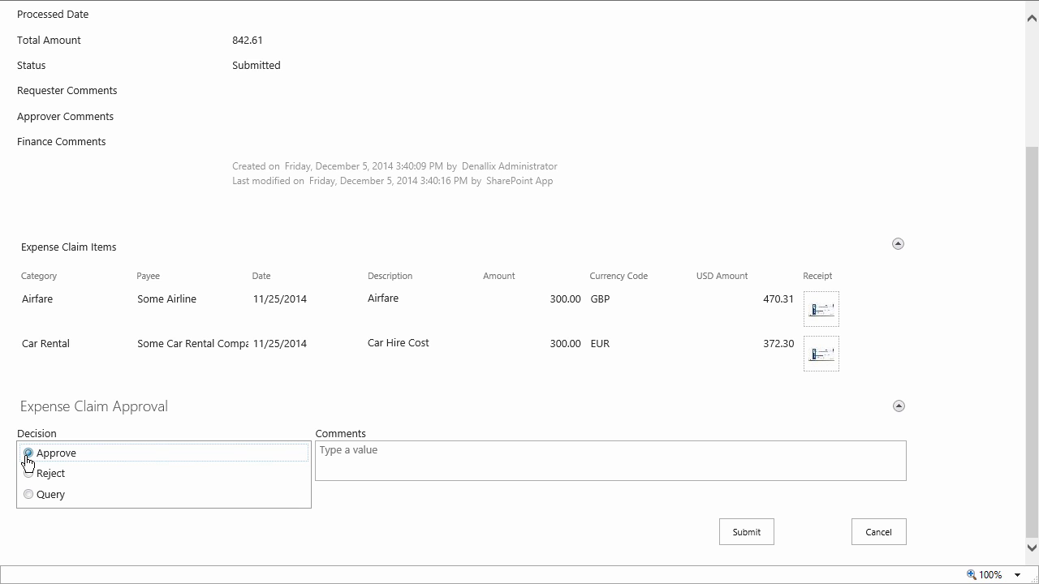
left_click(341, 460)
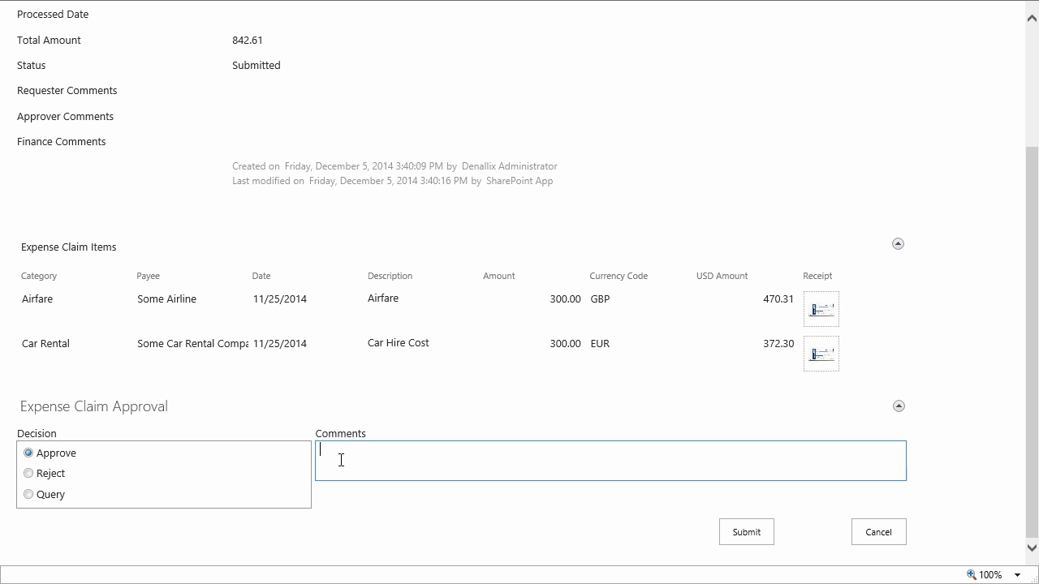
type("Looks good.")
left_click(740, 535)
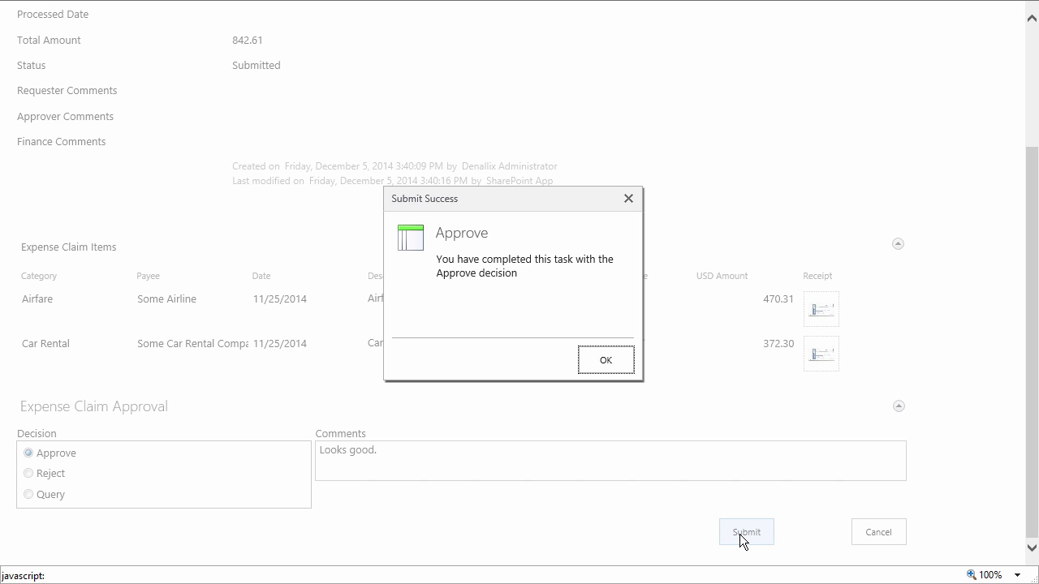
left_click(607, 362)
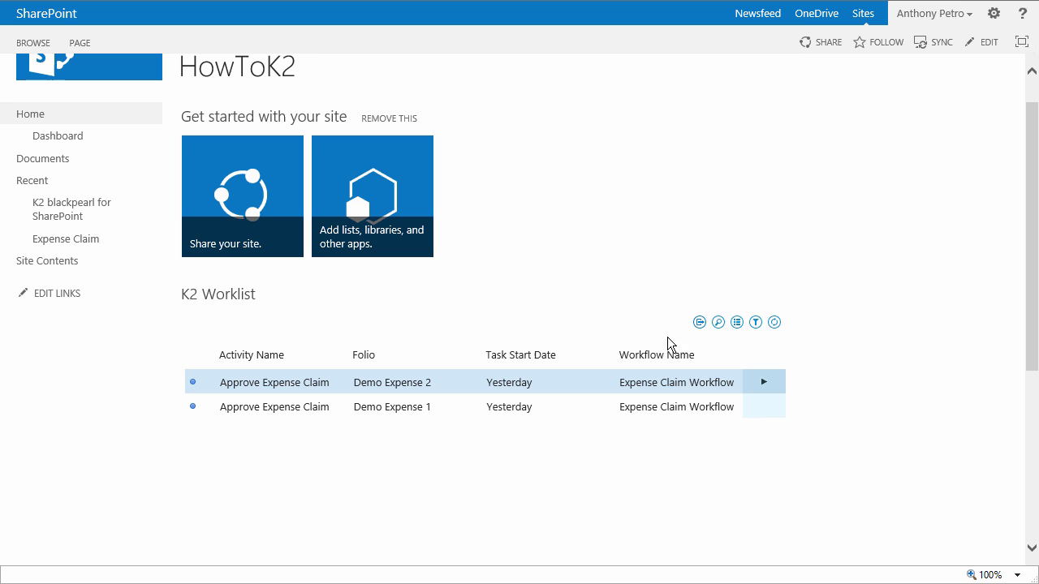
Step: Open the Demo Expense 2 task and submit a Query decision with the pasted flight-details comment
left_click(774, 323)
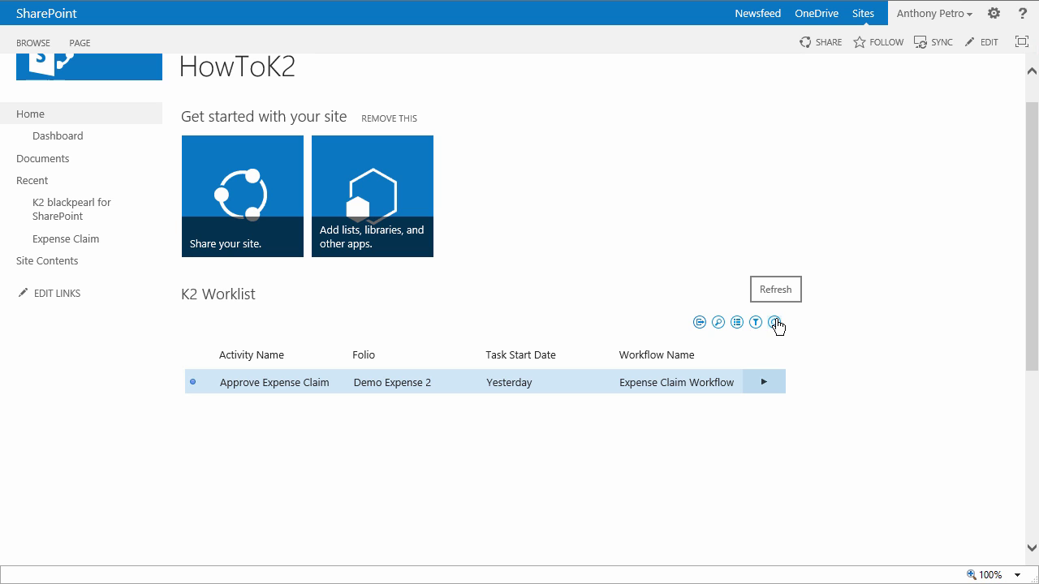
left_click(763, 384)
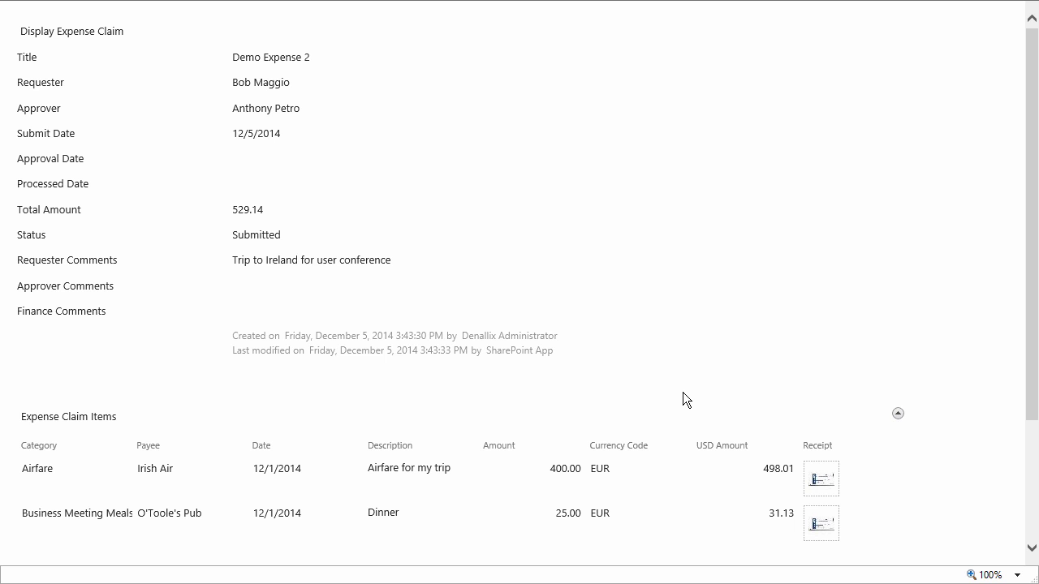
left_click_drag(1031, 308, 1025, 452)
left_click(617, 446)
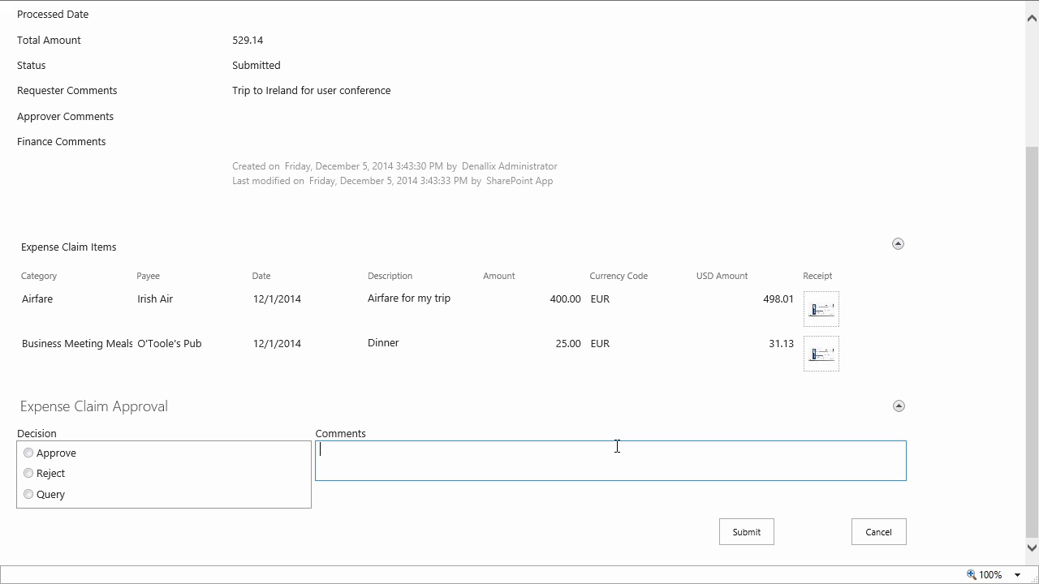
type("Please add more details about your flight in the description box.")
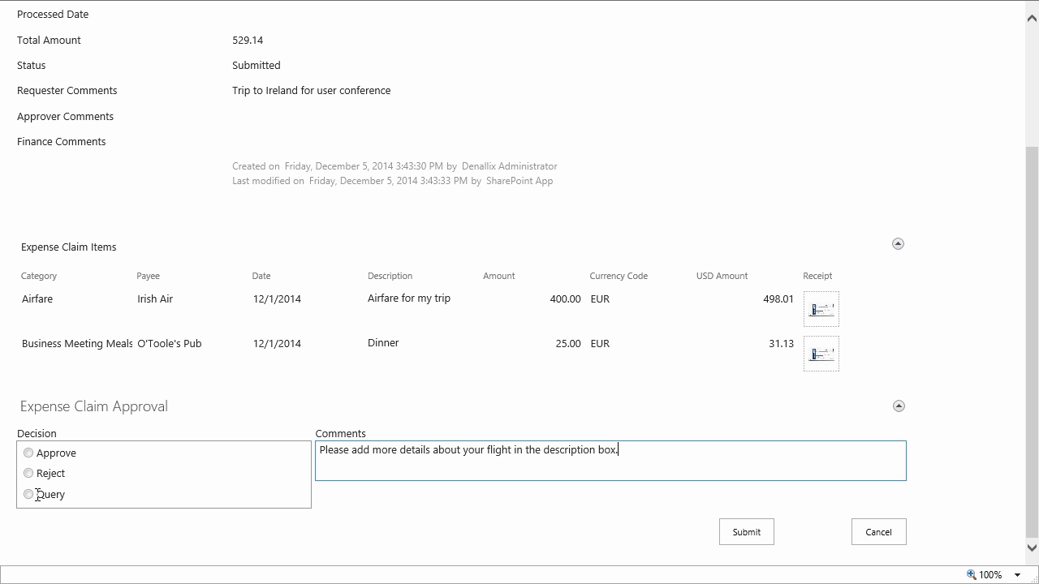
left_click(28, 494)
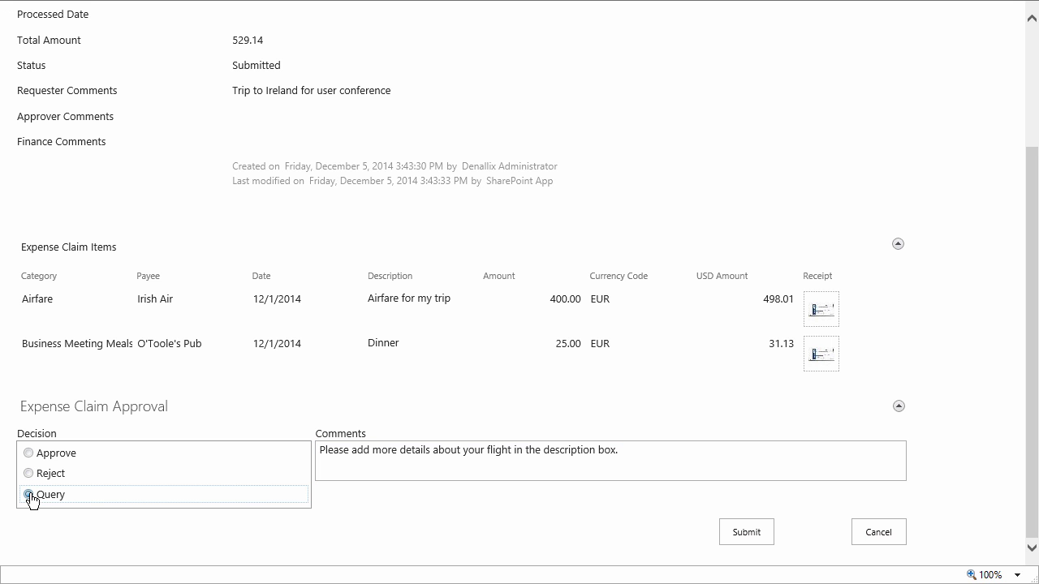
left_click(737, 535)
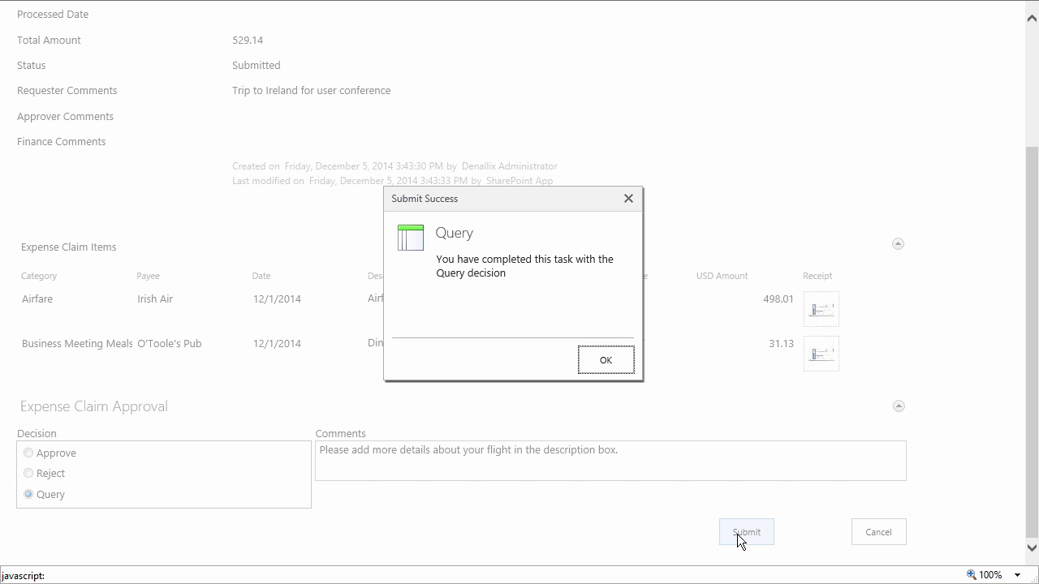
left_click(600, 363)
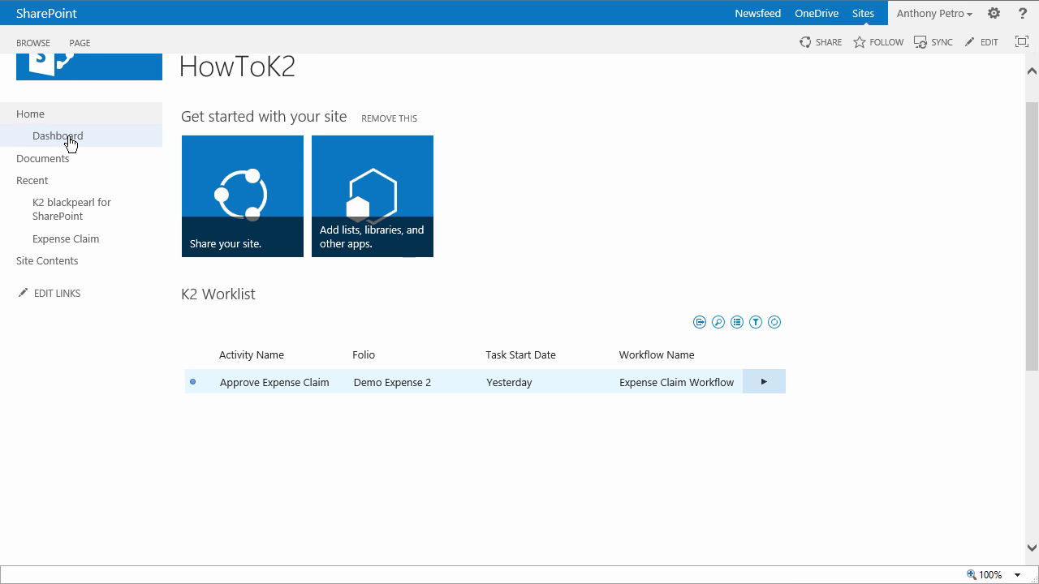
Step: Scroll through the Dashboard's charts and claim lists
left_click(68, 137)
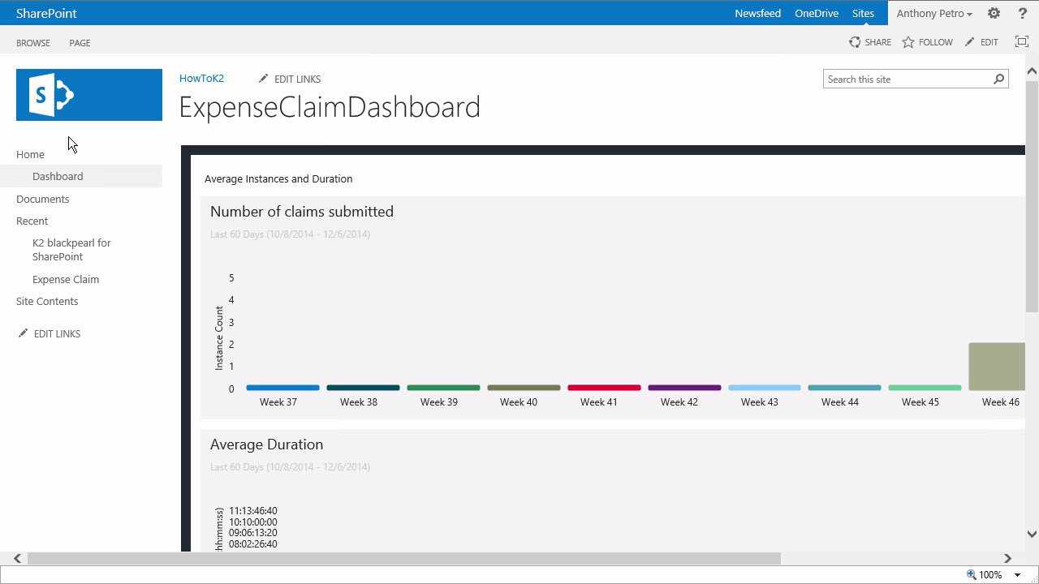
left_click_drag(1034, 151, 1027, 322)
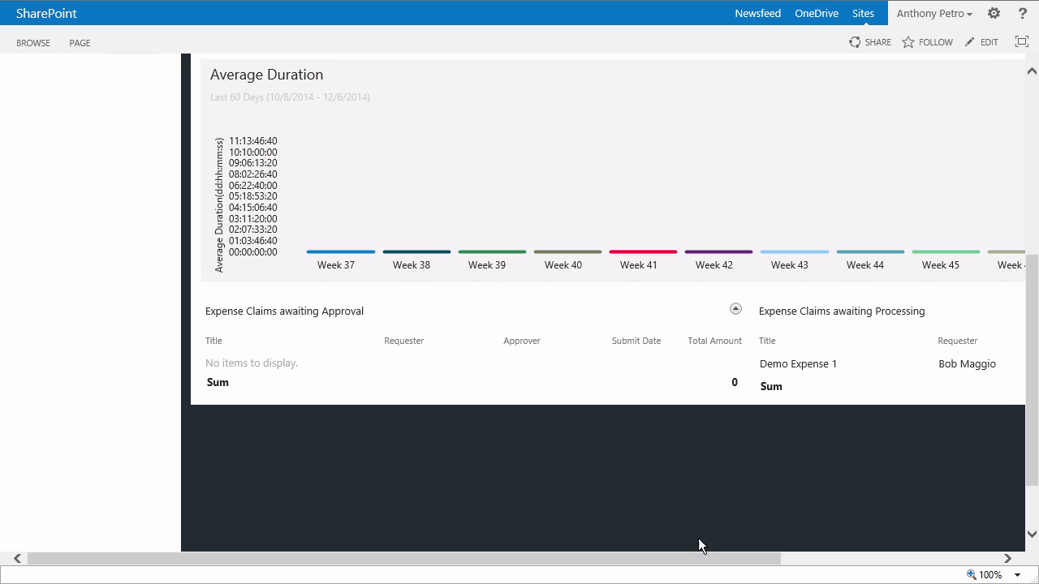
left_click_drag(737, 559, 883, 559)
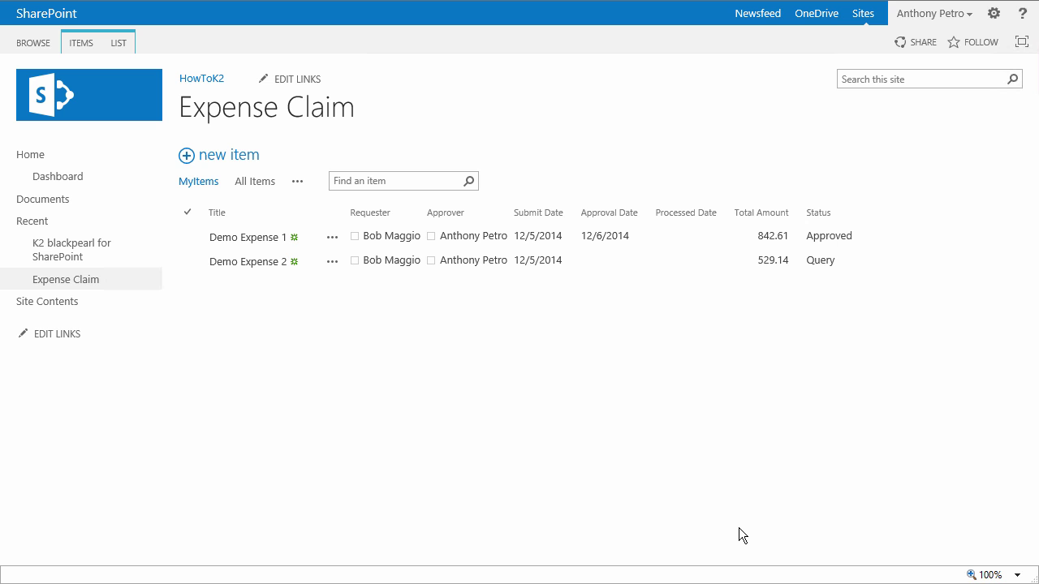
Step: In the webmail inbox, read the Demo Expense 1 approval email and the returned-with-query email
key("alt+Tab")
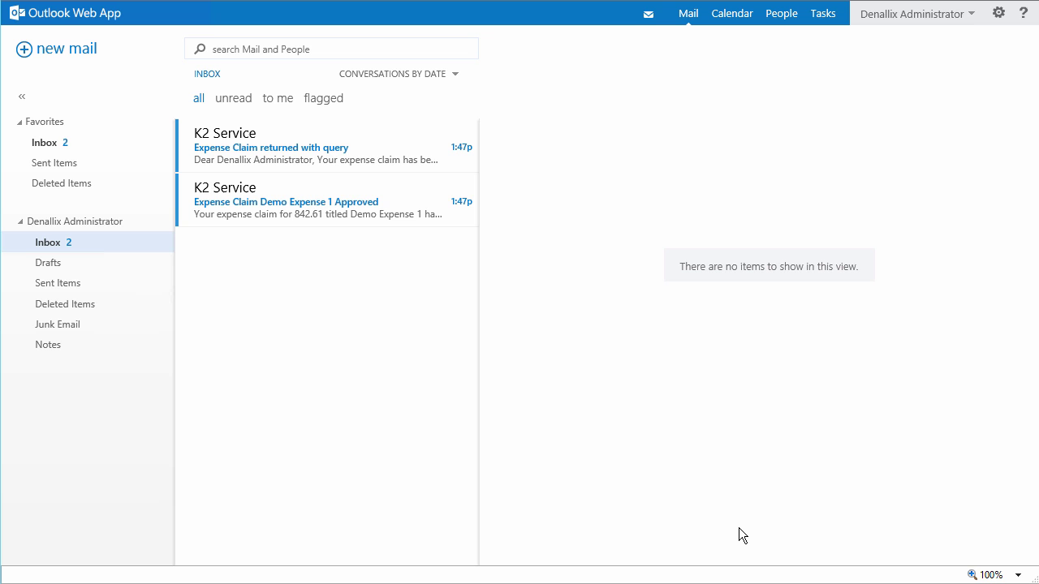
left_click(319, 206)
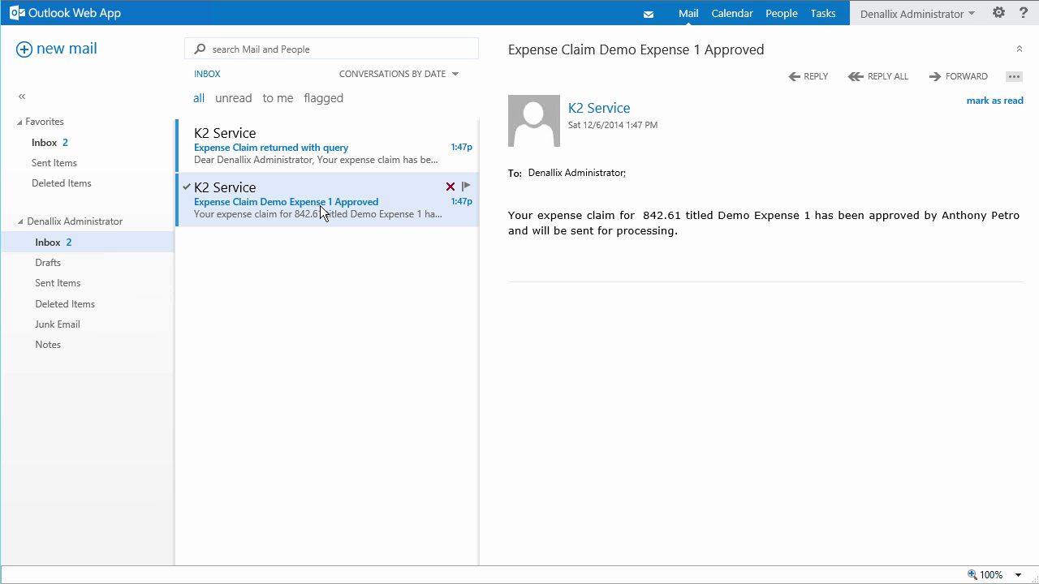
left_click(293, 154)
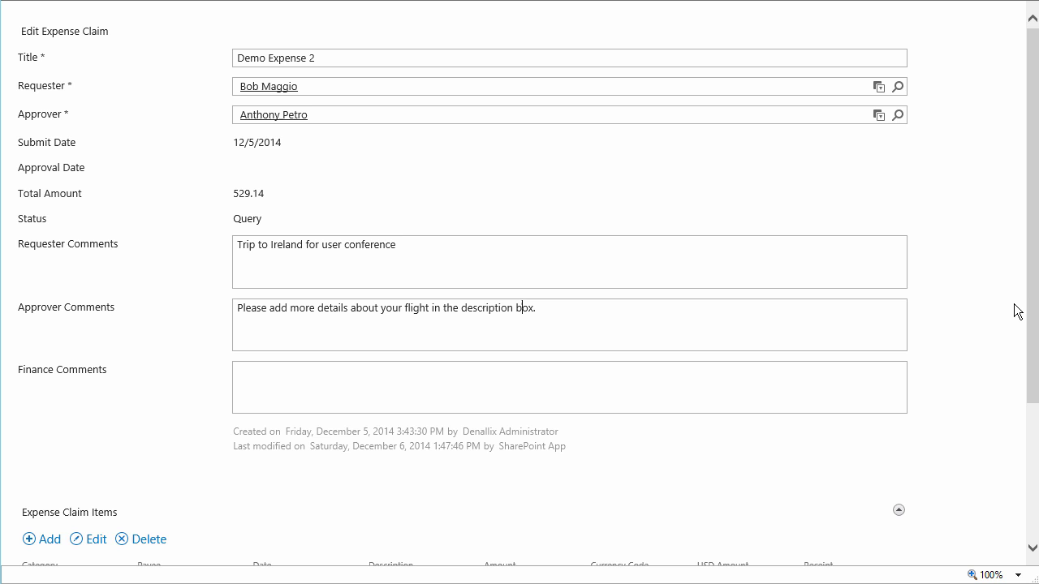
Step: Replace the Airfare item's description with the Cincinnati to Dublin flight details
scroll(1032, 312, "down", 1)
scroll(522, 283, "down", 3)
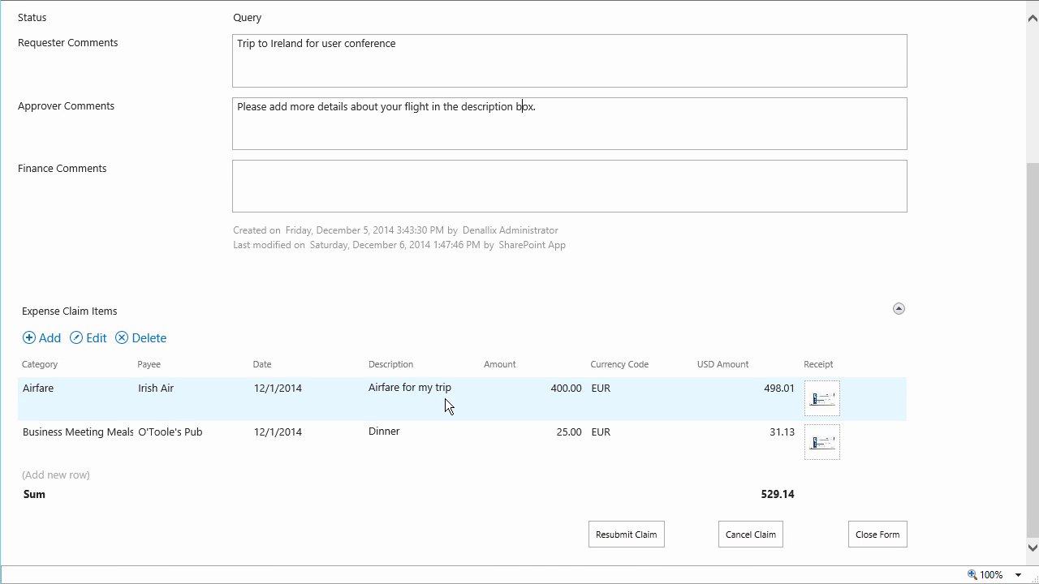
left_click(421, 395)
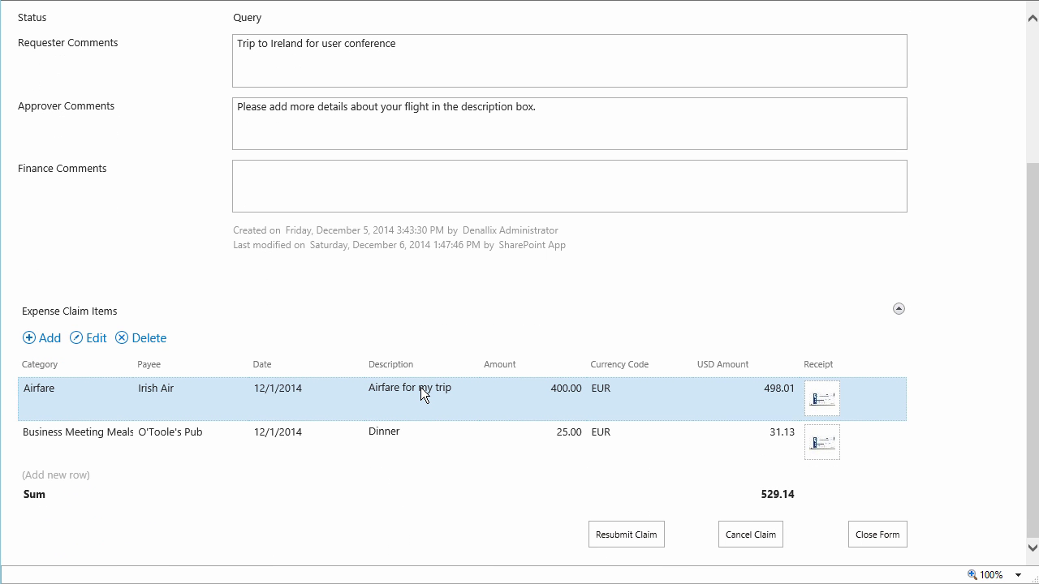
left_click(100, 338)
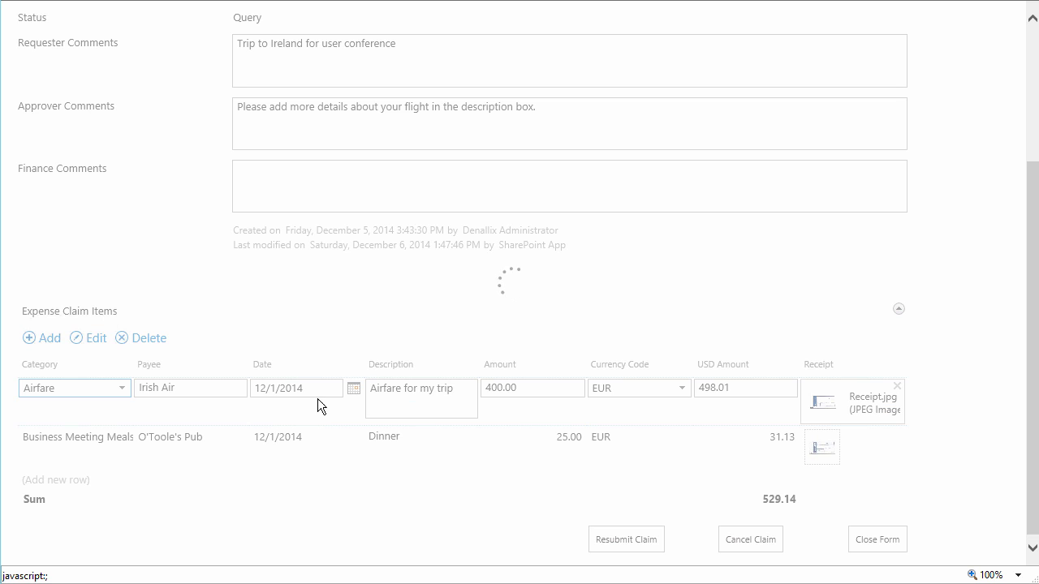
left_click(452, 395)
key("ctrl+a")
key("BackSpace")
key("ctrl+v")
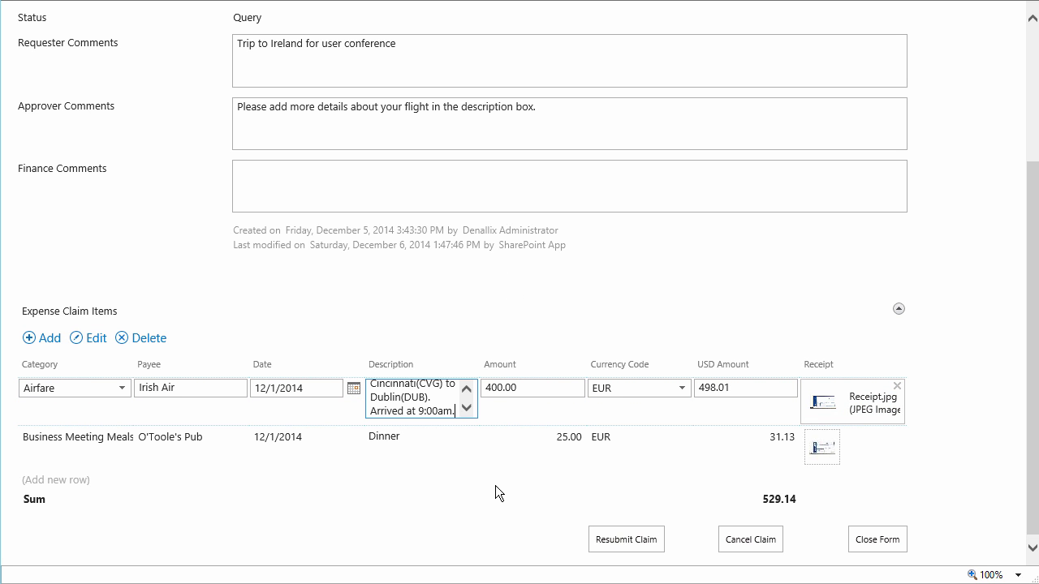
left_click(405, 443)
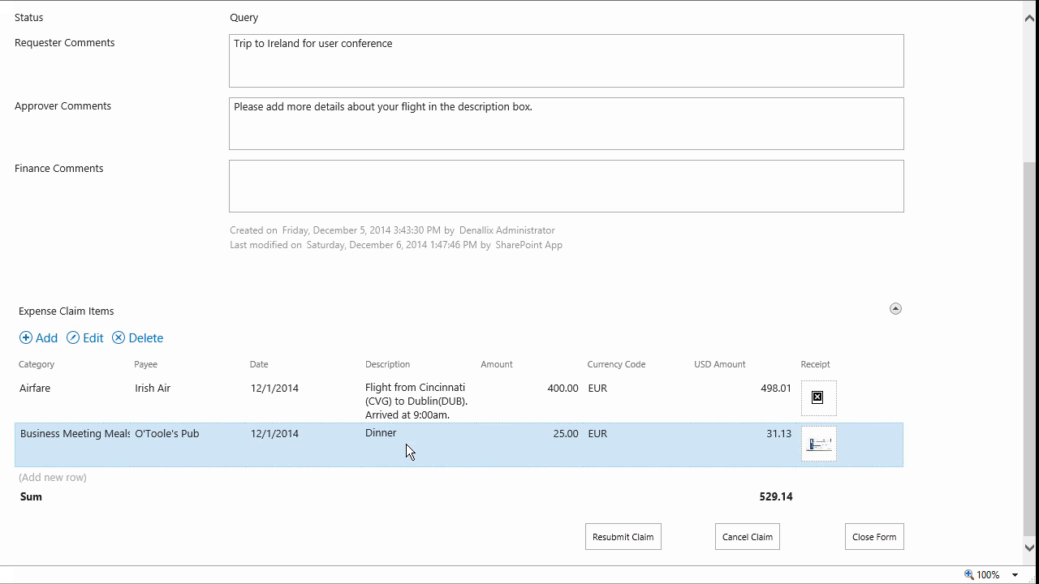
Step: Resubmit the claim, confirm and acknowledge it, and let the form's tab close
left_click(609, 538)
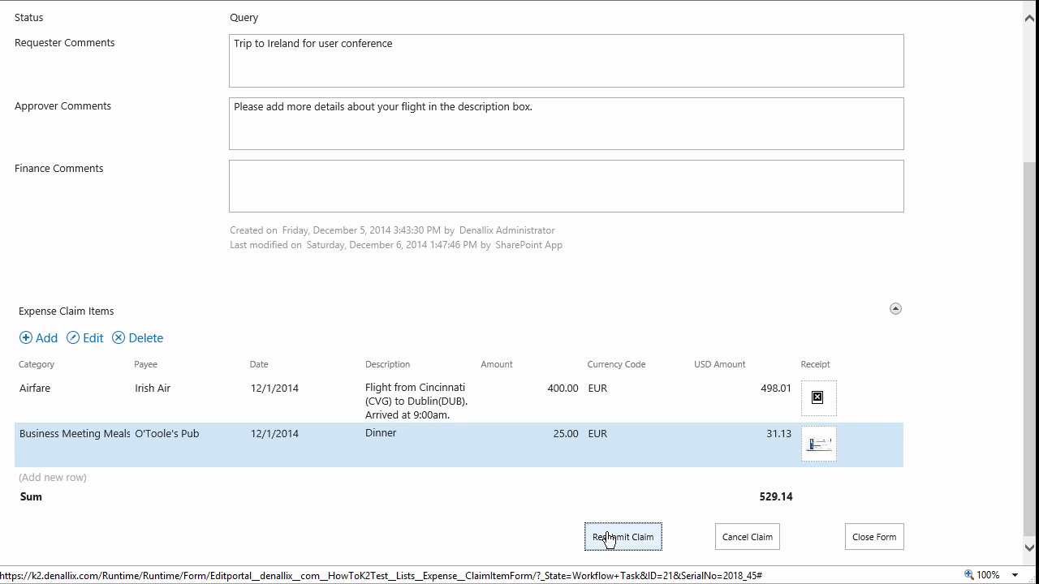
left_click(567, 331)
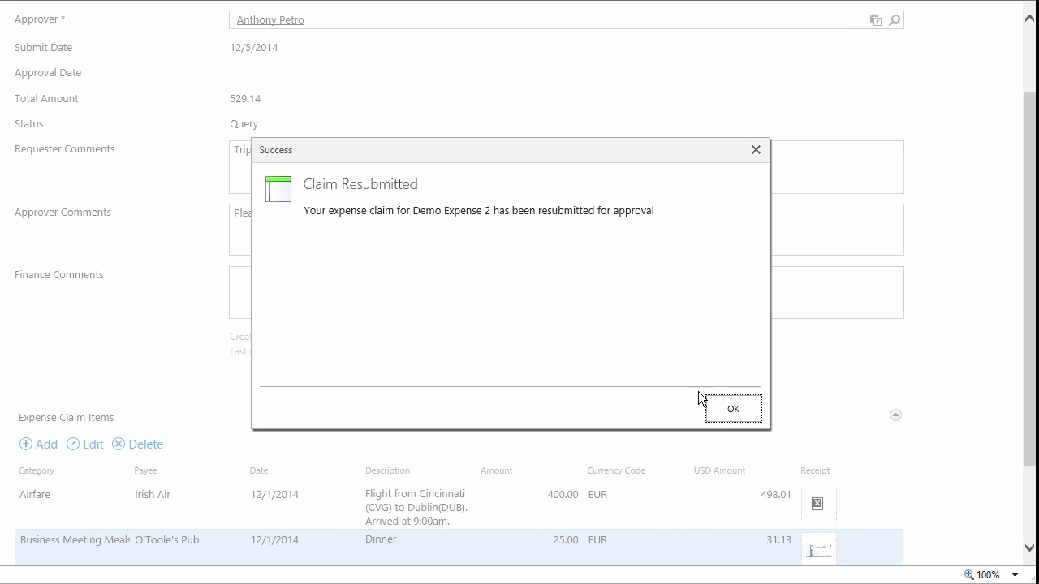
left_click(725, 408)
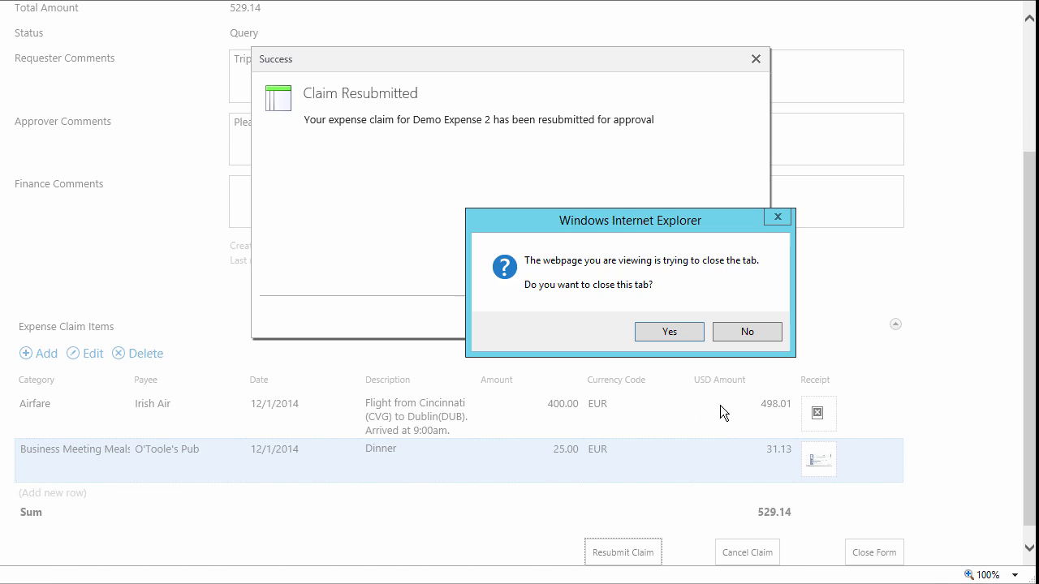
left_click(674, 337)
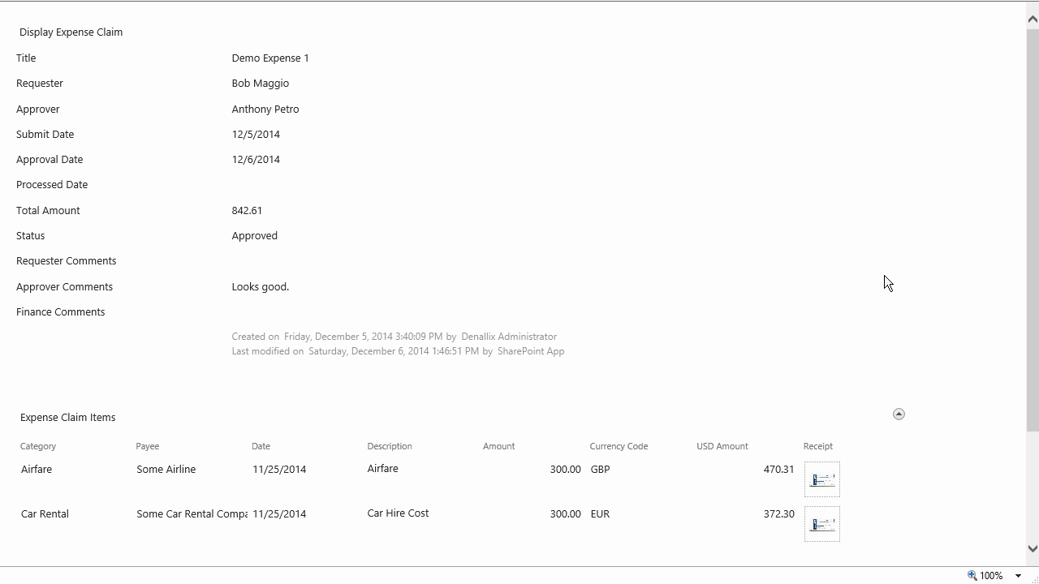
Step: Submit the Process Expense Claim task for Demo Expense 1 with the decision Processed
left_click_drag(1029, 257, 1031, 430)
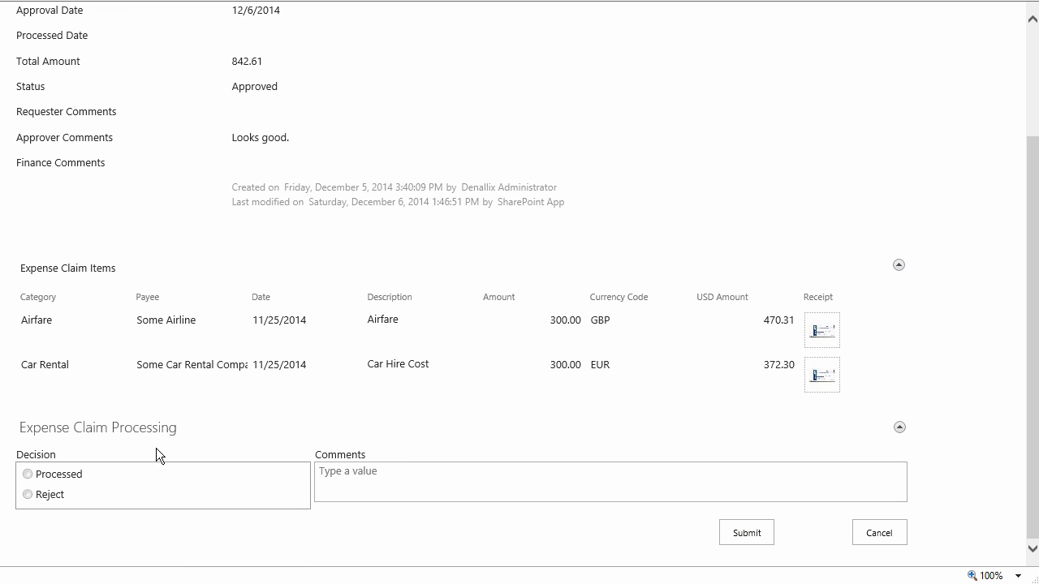
left_click(30, 478)
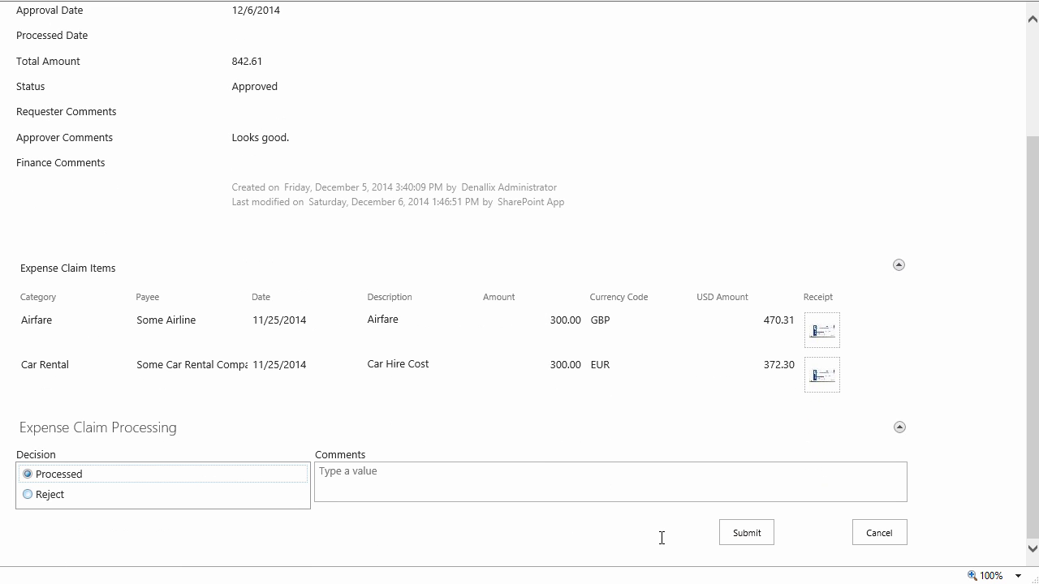
left_click(746, 537)
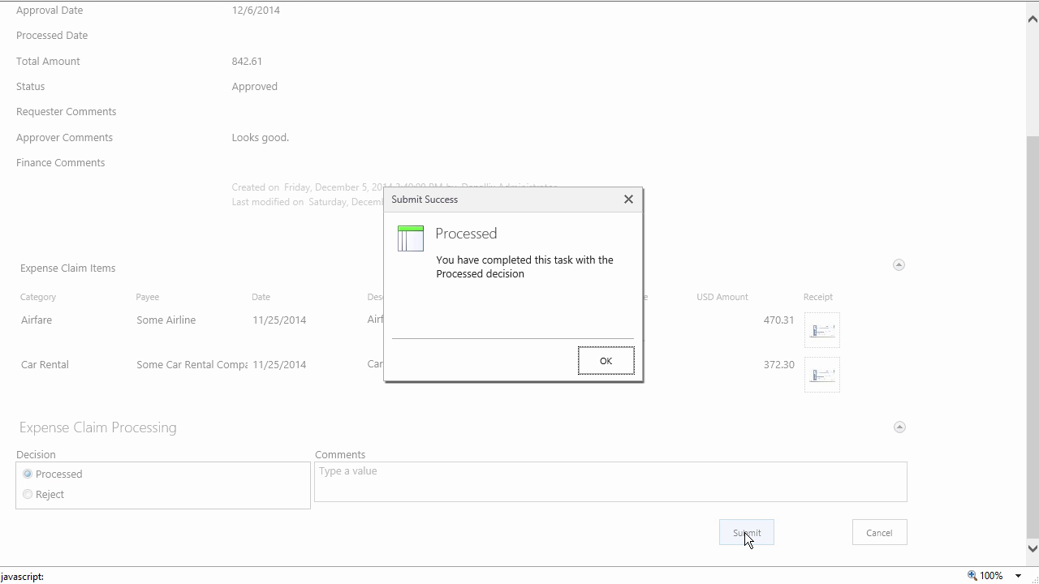
left_click(609, 363)
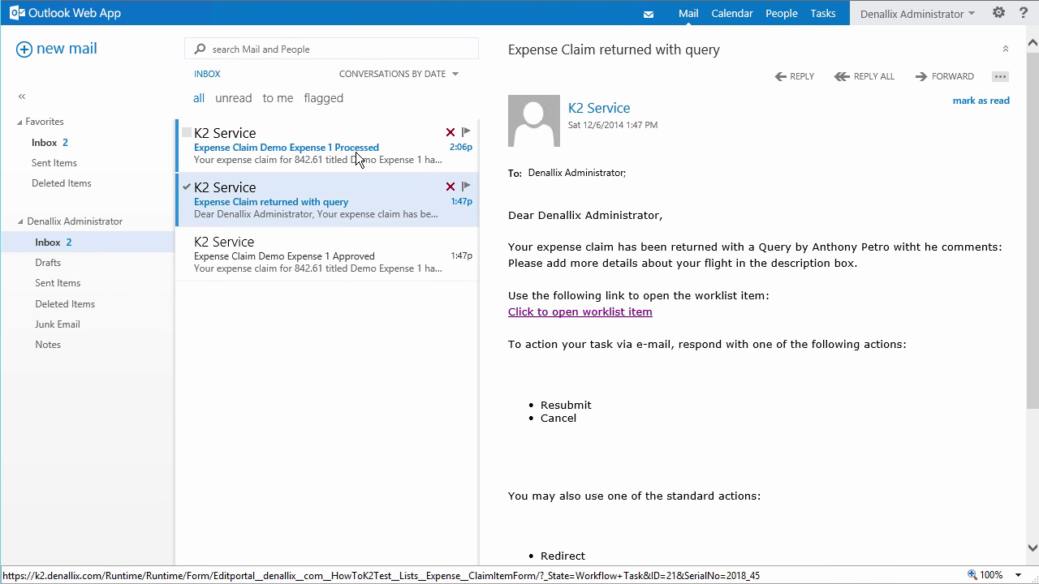
Step: Read the 'Expense Claim Demo Expense 1 Processed' notification email
left_click(355, 152)
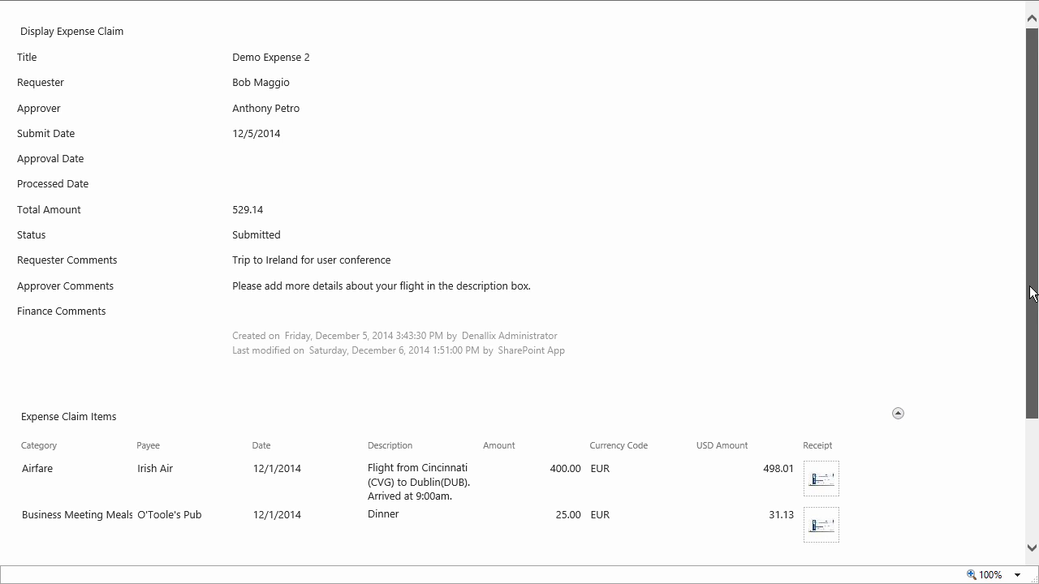
Step: Reject the 529.14 claim with the comment 'Reject reason can go in this box.'
left_click_drag(1031, 290, 1032, 409)
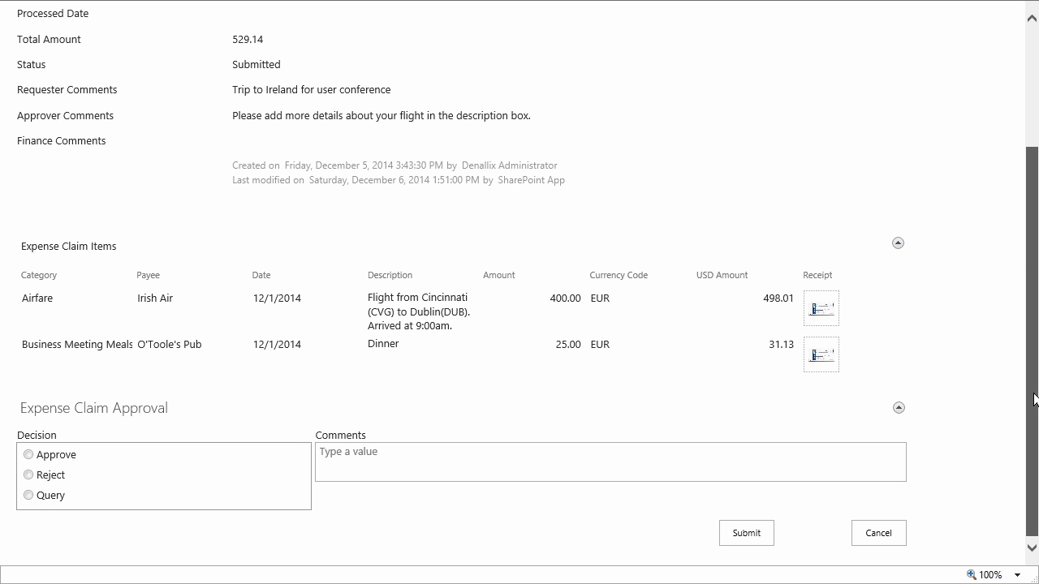
left_click(51, 473)
left_click(739, 532)
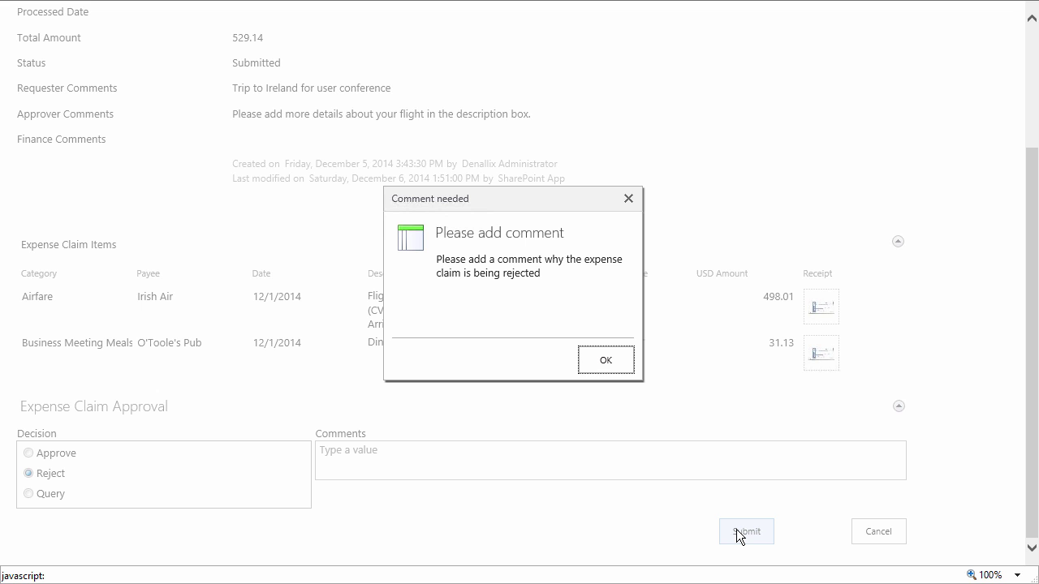
left_click(591, 367)
left_click(527, 453)
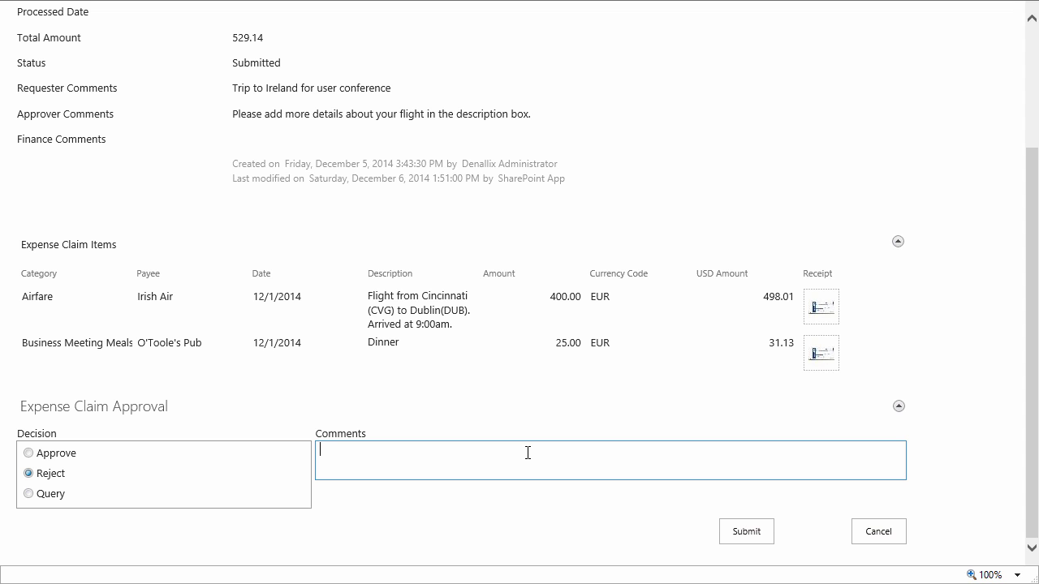
type("Reject reason can go in this box.")
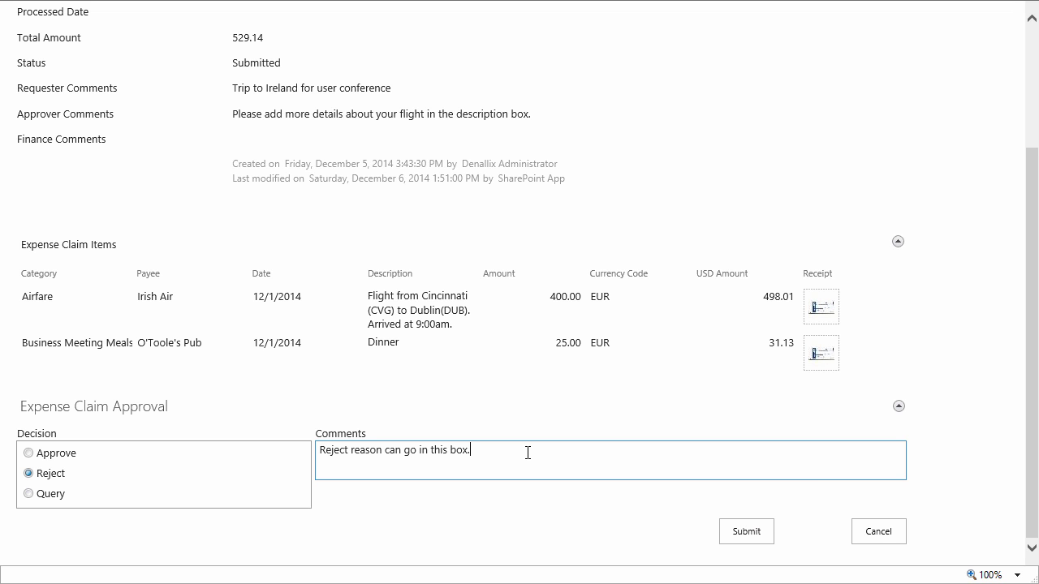
left_click(746, 535)
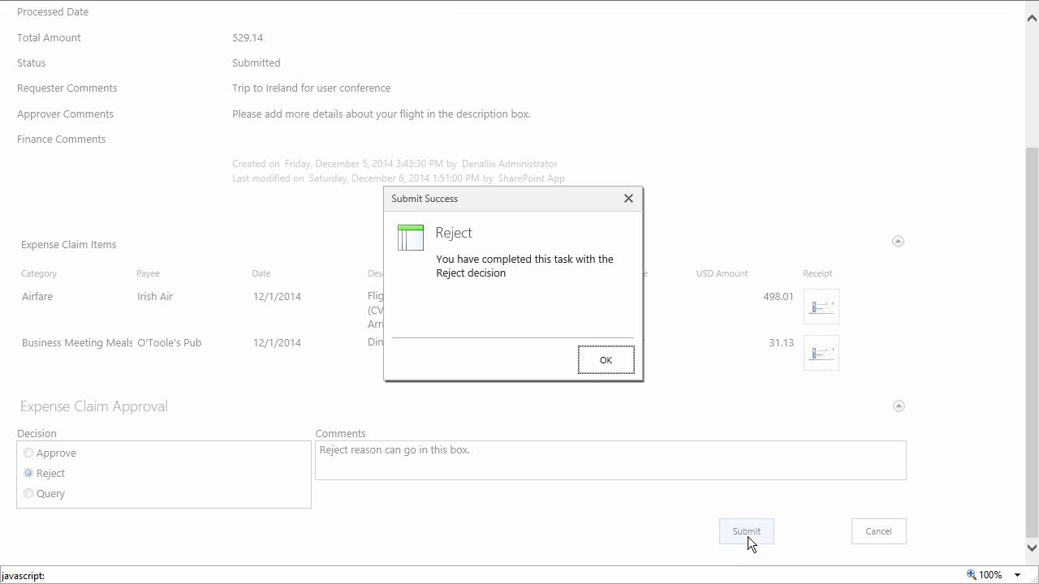
left_click(619, 366)
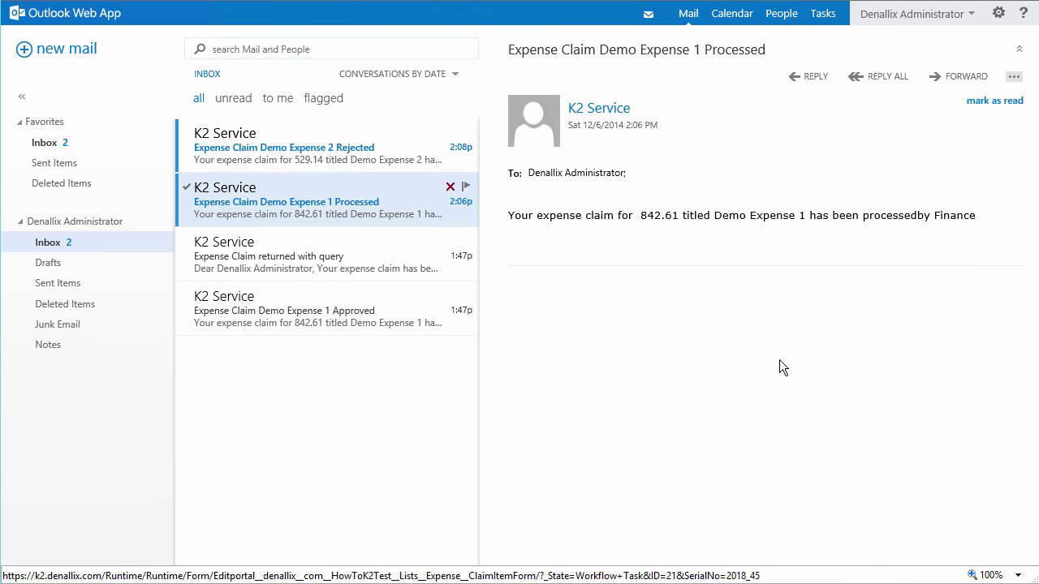
Step: Read the Demo Expense 2 Rejected email, then return to the Expense Claim list
left_click(378, 149)
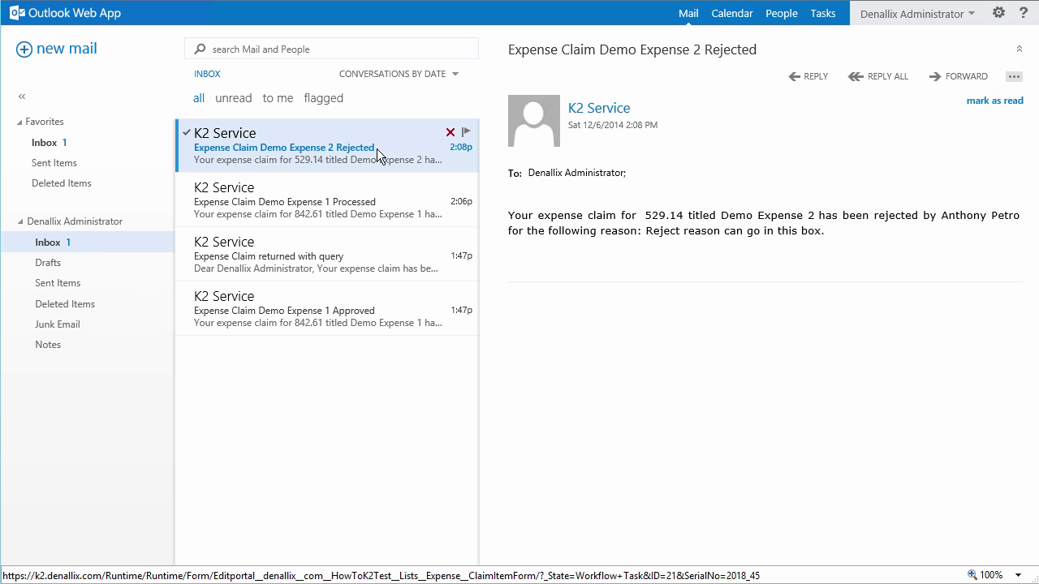
key("ctrl+Tab")
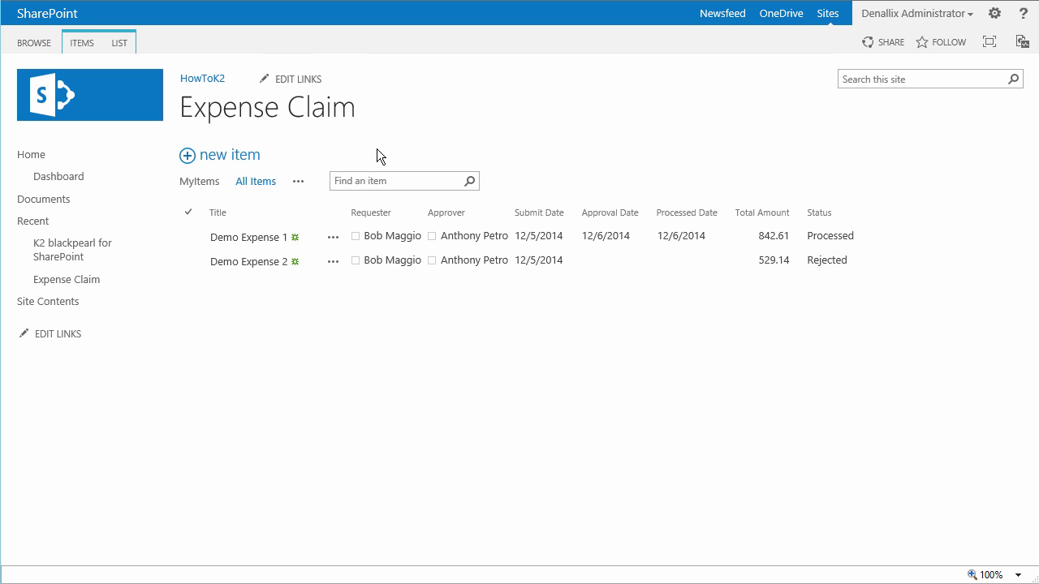
Step: Go to the Dashboard page from the Quick Launch navigation
left_click(59, 176)
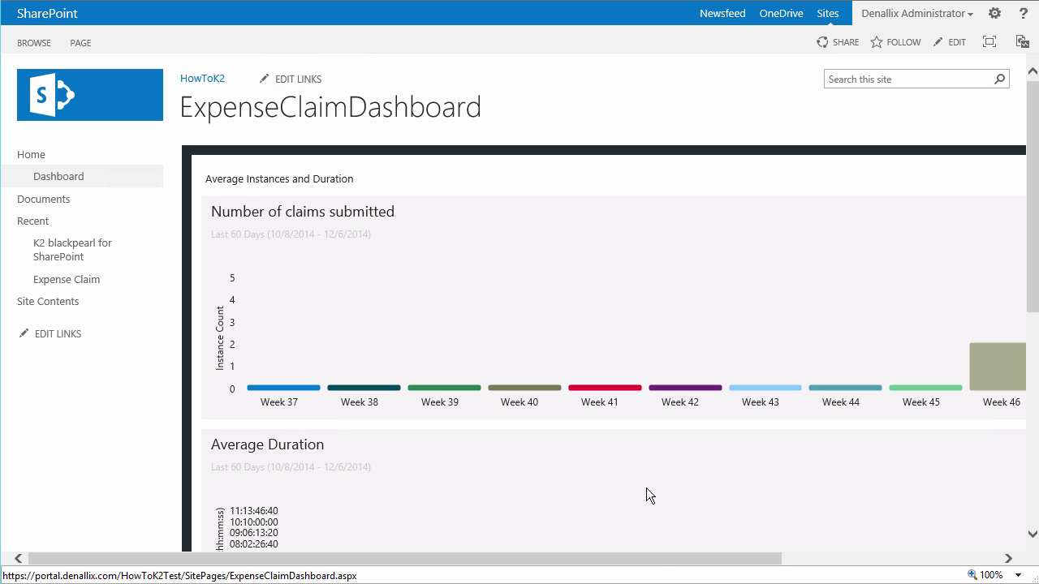
left_click_drag(690, 560, 797, 544)
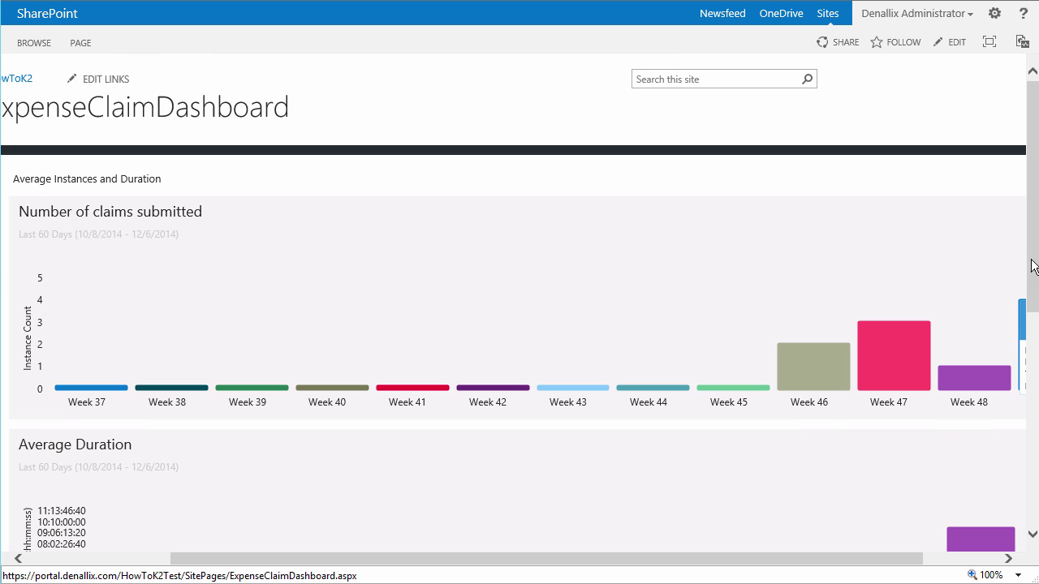
left_click_drag(1031, 302, 1032, 459)
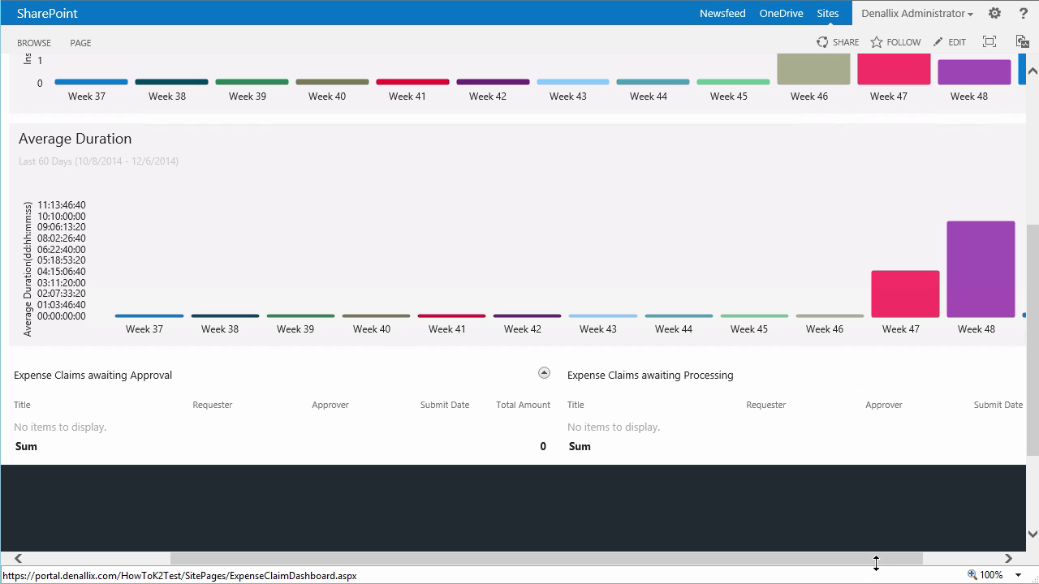
mouse_move(877, 563)
left_mouse_down()
mouse_move(965, 556)
mouse_move(851, 559)
mouse_move(967, 554)
left_mouse_up()
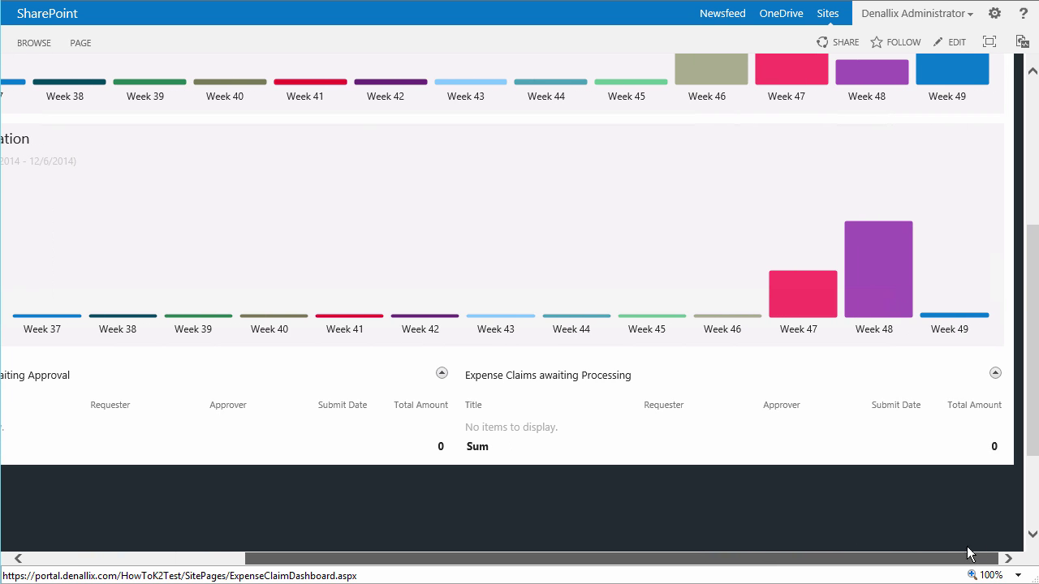
left_click_drag(1036, 455, 1032, 348)
mouse_move(964, 213)
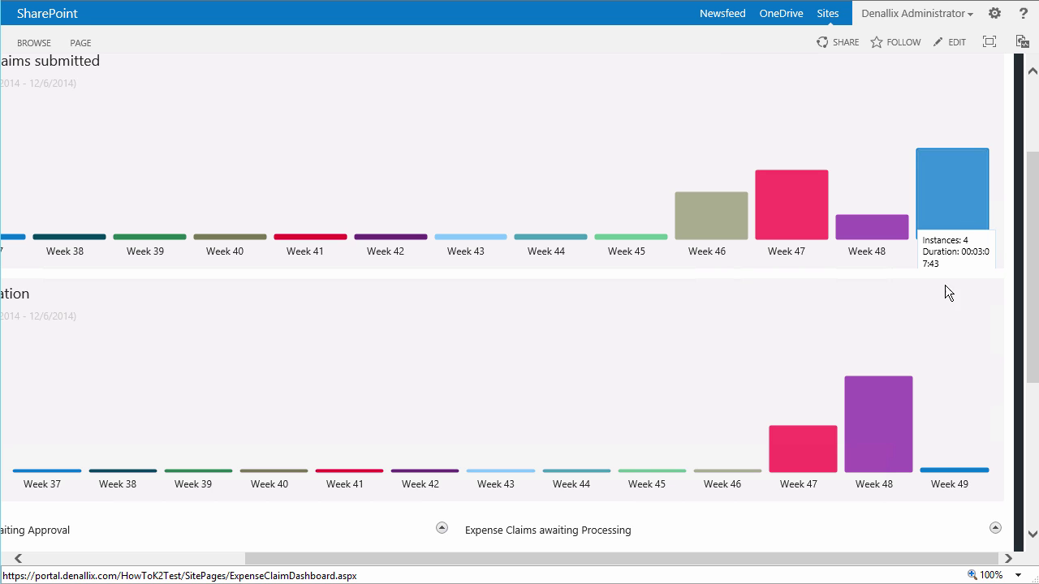
mouse_move(941, 471)
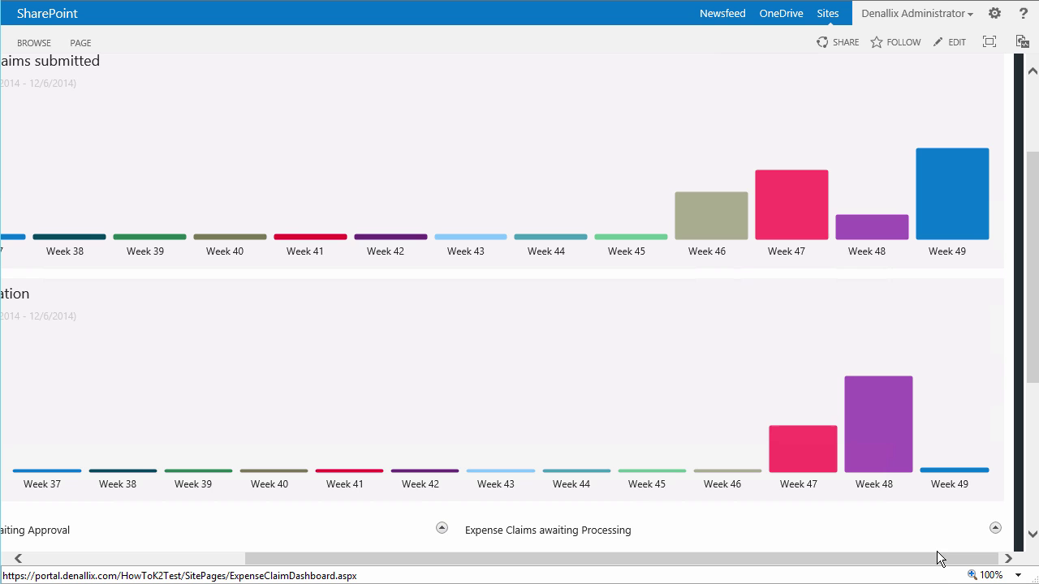
left_click_drag(944, 560, 667, 559)
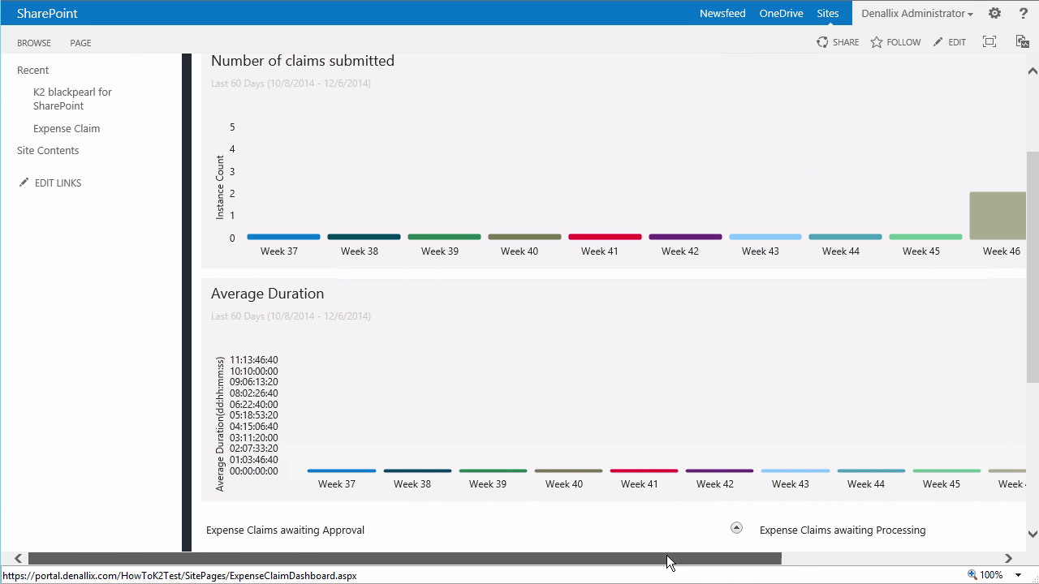
Step: Open the K2 workflow report for the Expense Claim list
left_click(74, 134)
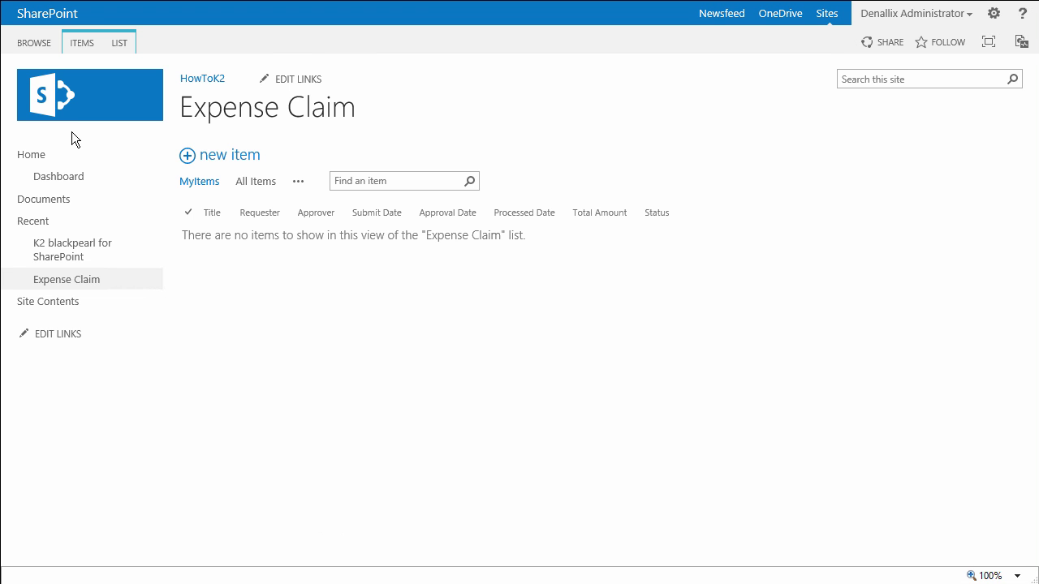
left_click(117, 44)
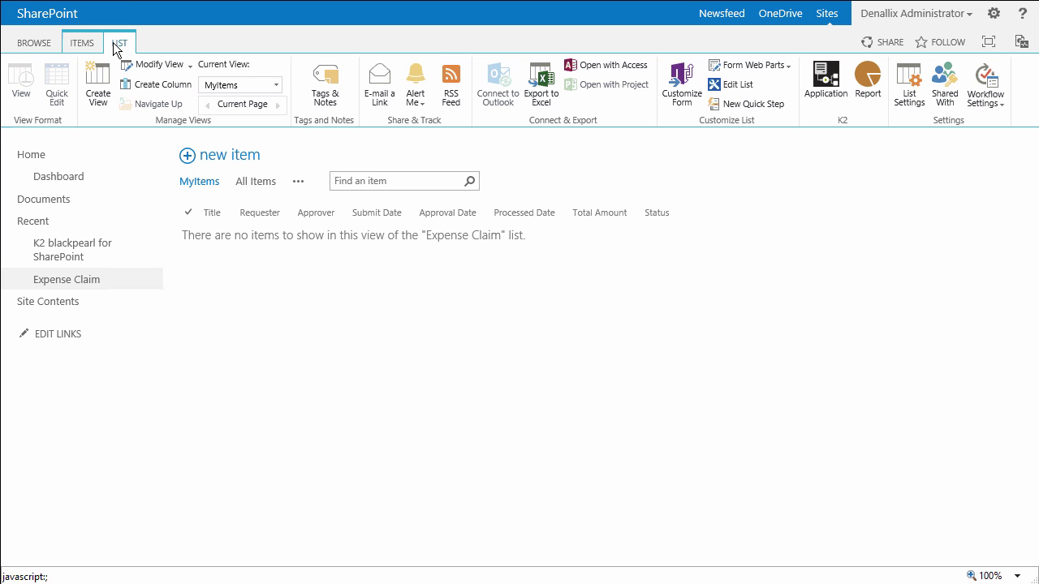
left_click(867, 97)
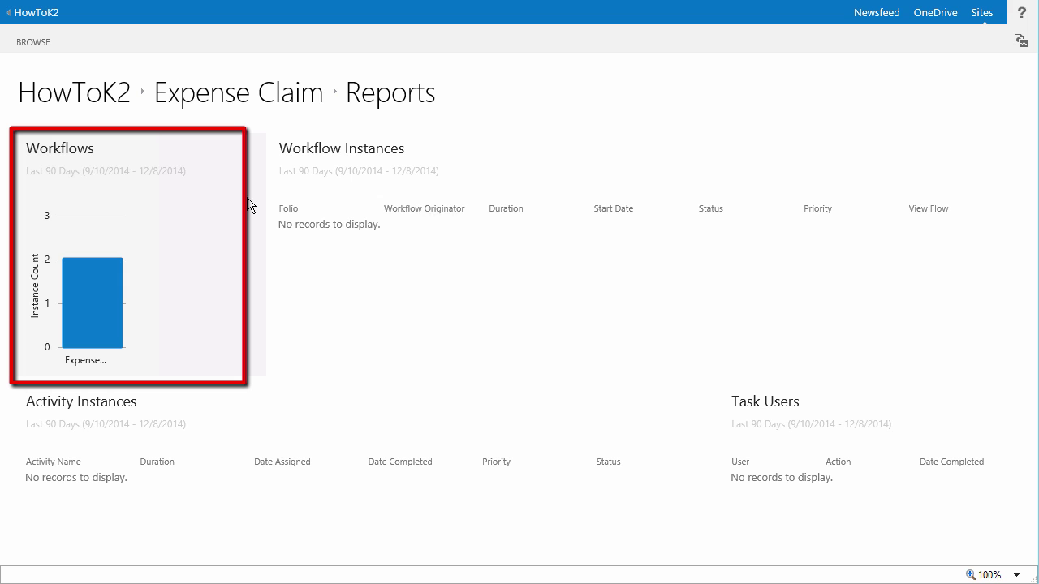
Step: List Demo Expense 2's activities and the task users of Approve and Rework Expense Claim
mouse_move(106, 297)
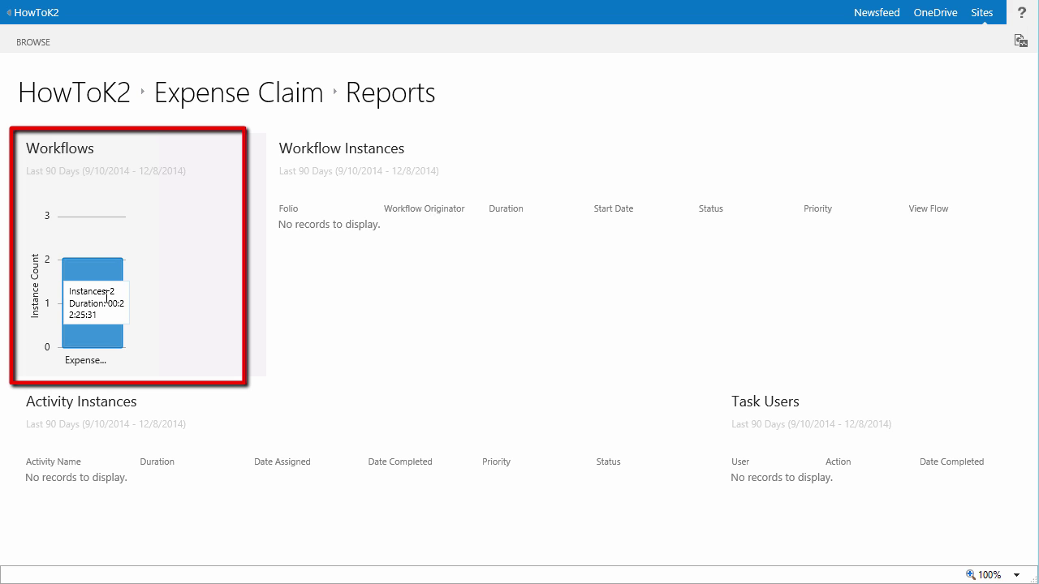
left_click(108, 279)
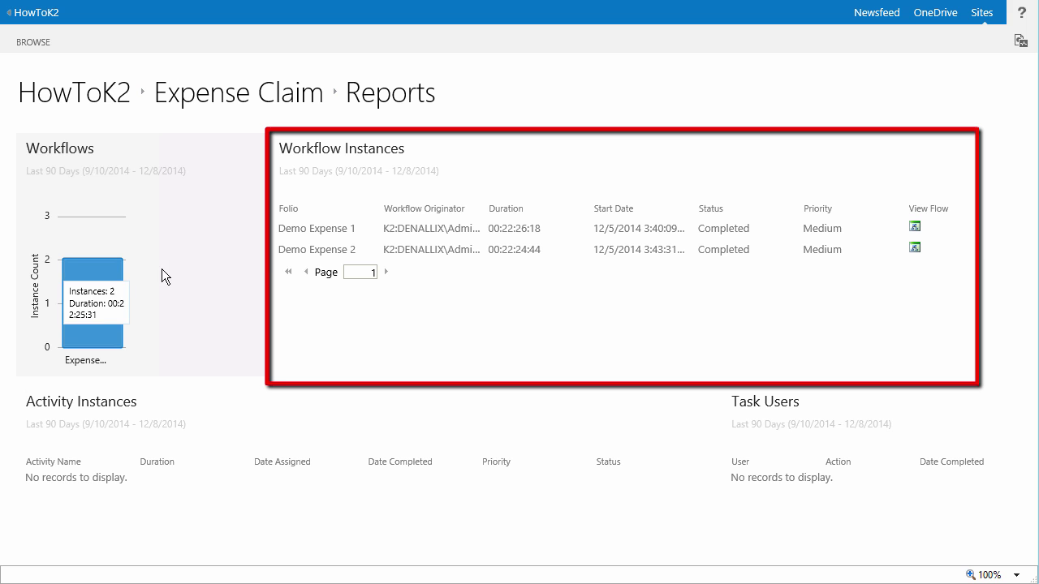
left_click(424, 251)
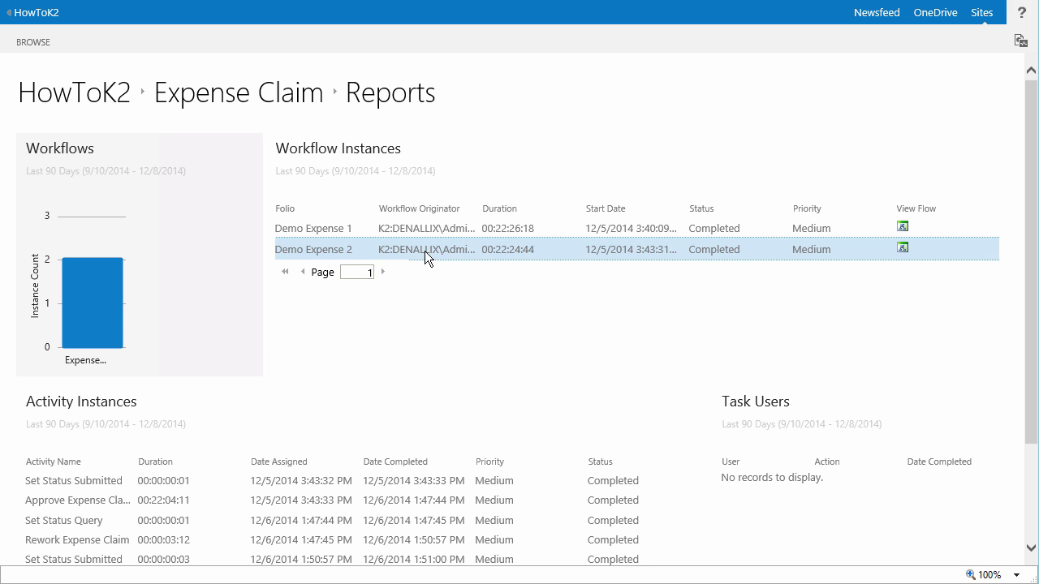
left_click_drag(1033, 365, 1034, 486)
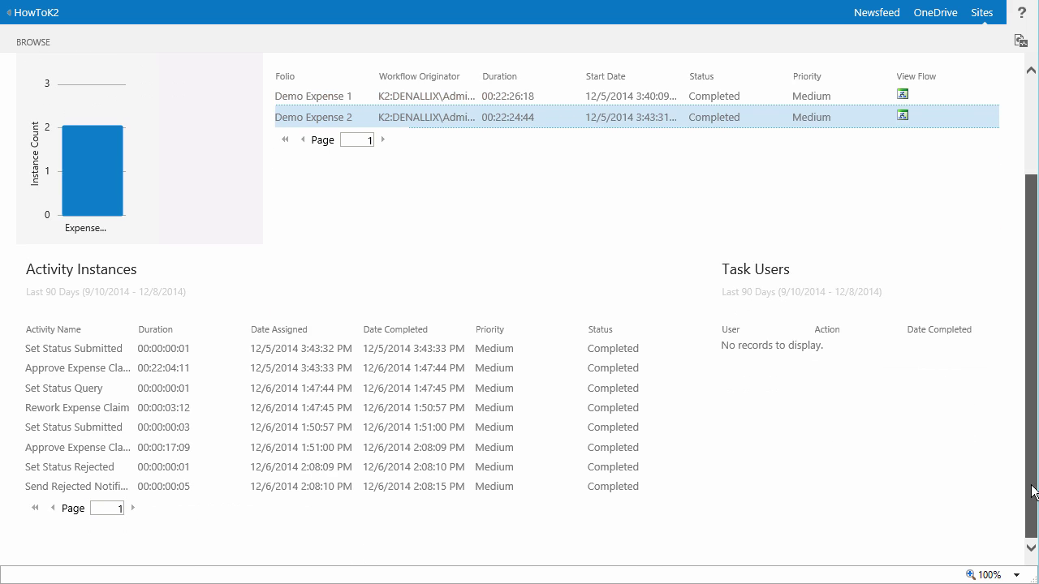
left_click(403, 367)
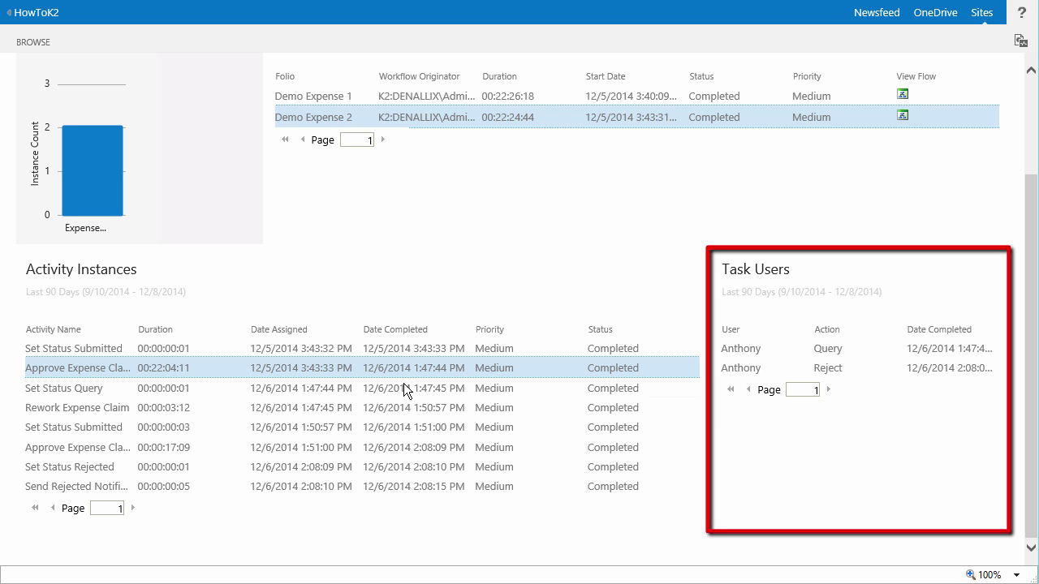
left_click(406, 399)
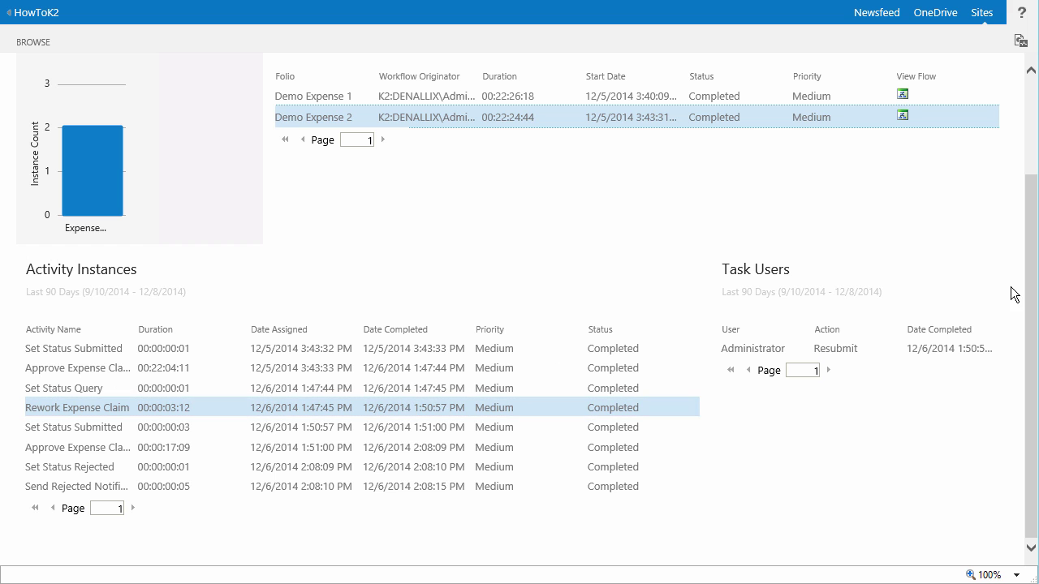
left_click_drag(1032, 298, 1035, 117)
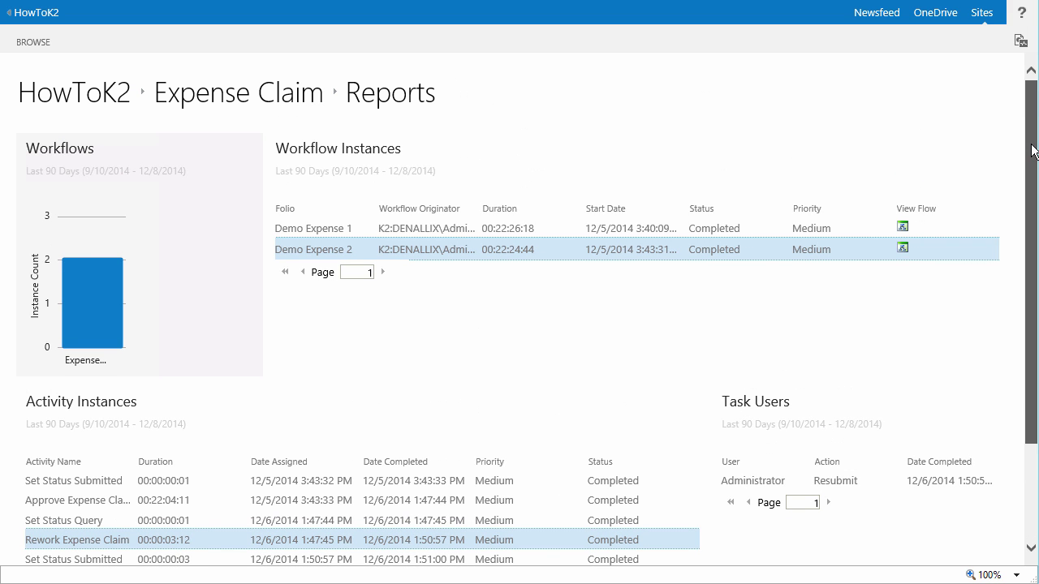
Step: Show Demo Expense 2's flow diagram and the Approve Expense Claim activity's participants
left_click(903, 250)
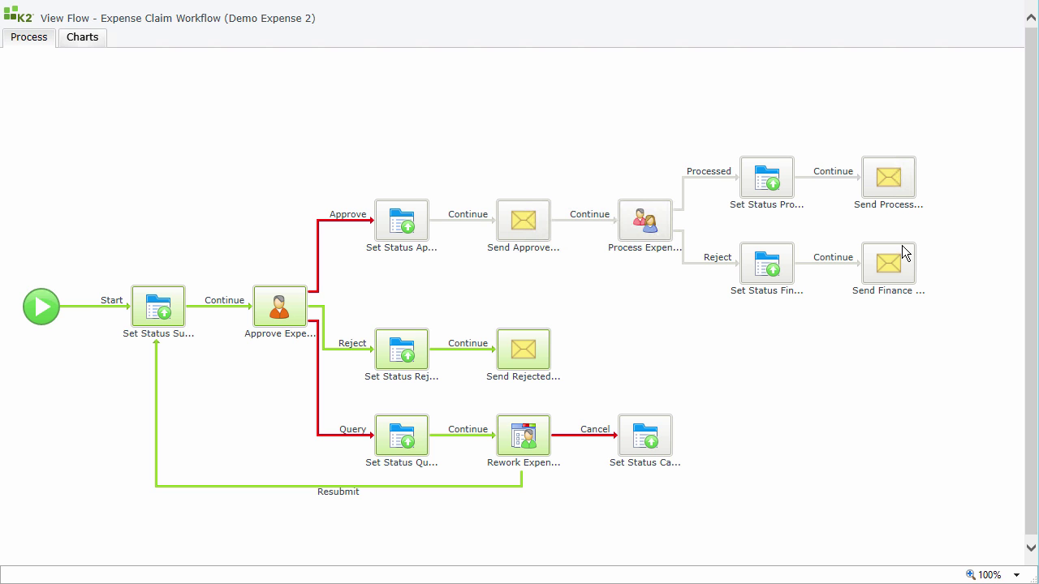
left_click(289, 319)
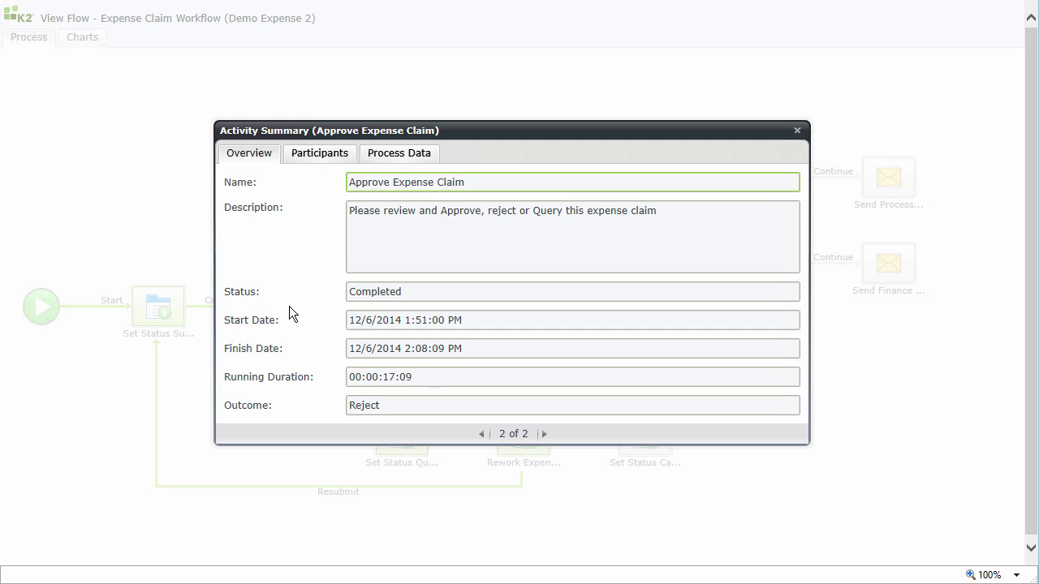
left_click(329, 156)
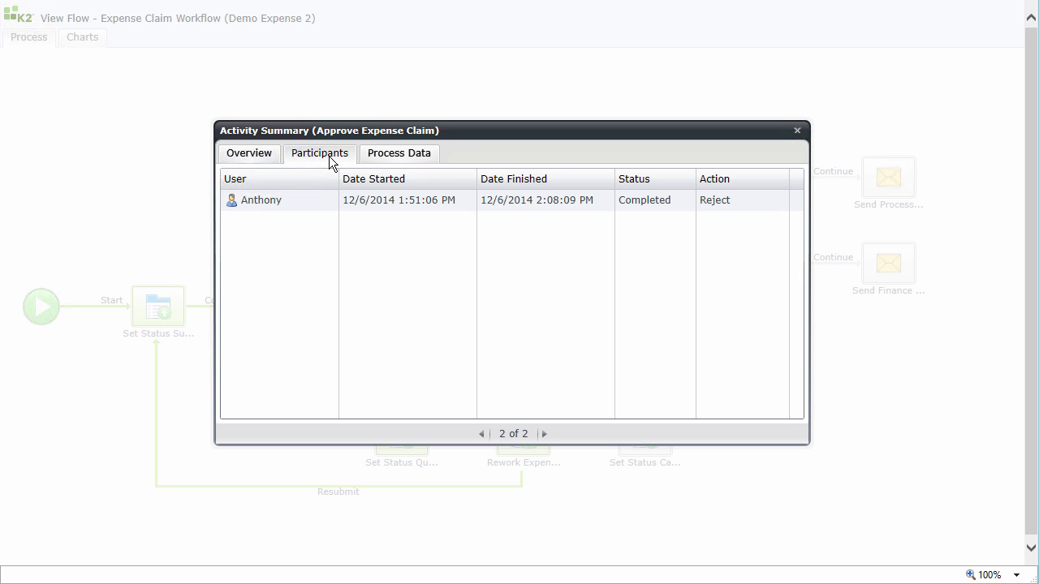